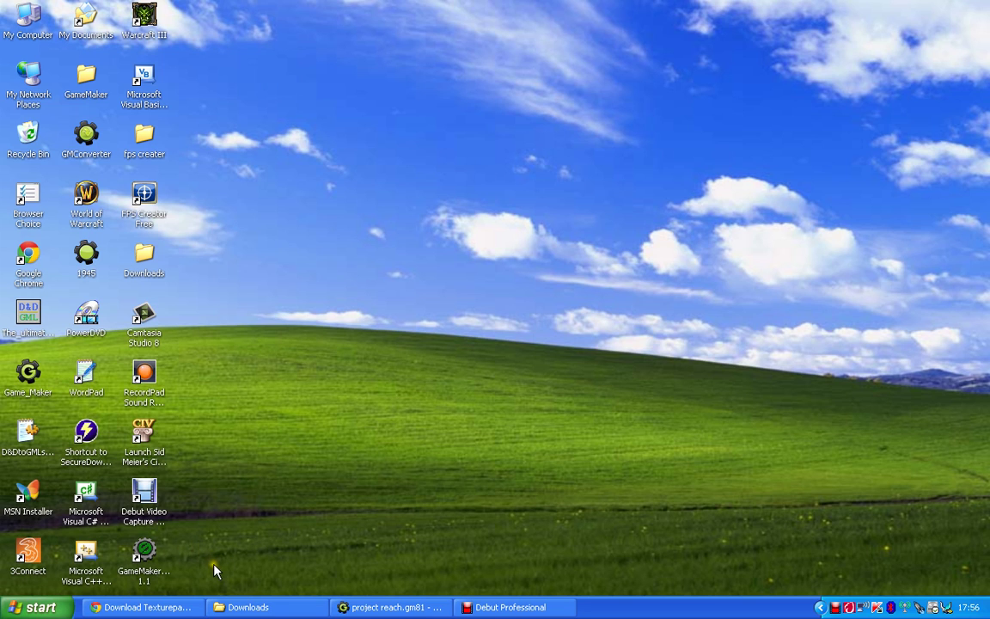
Launch GameMaker: Studio, create a new project named project_reach in the default directory, and maximize its window
click(144, 554)
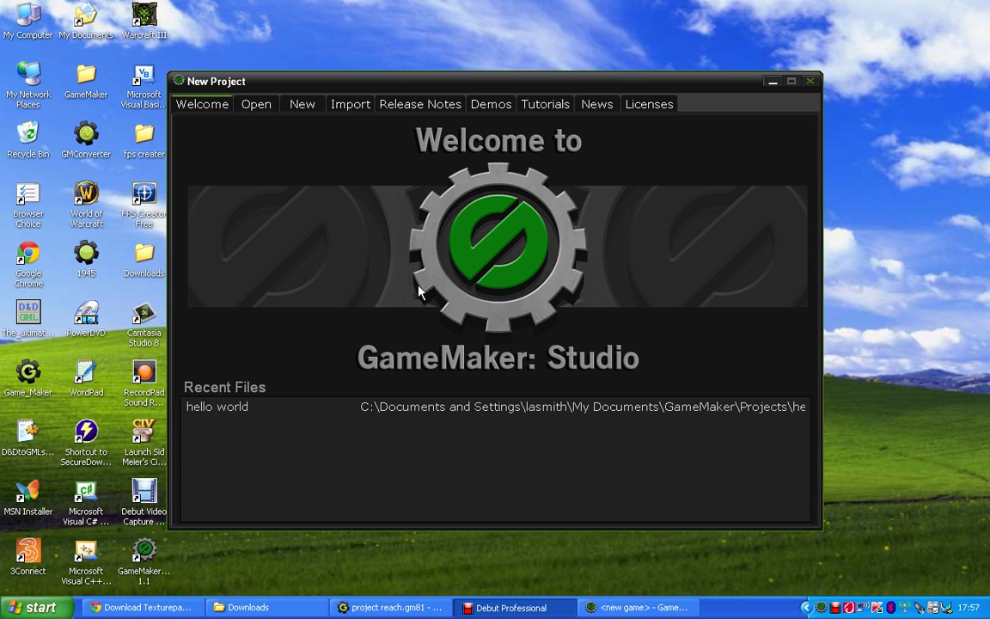
click(301, 108)
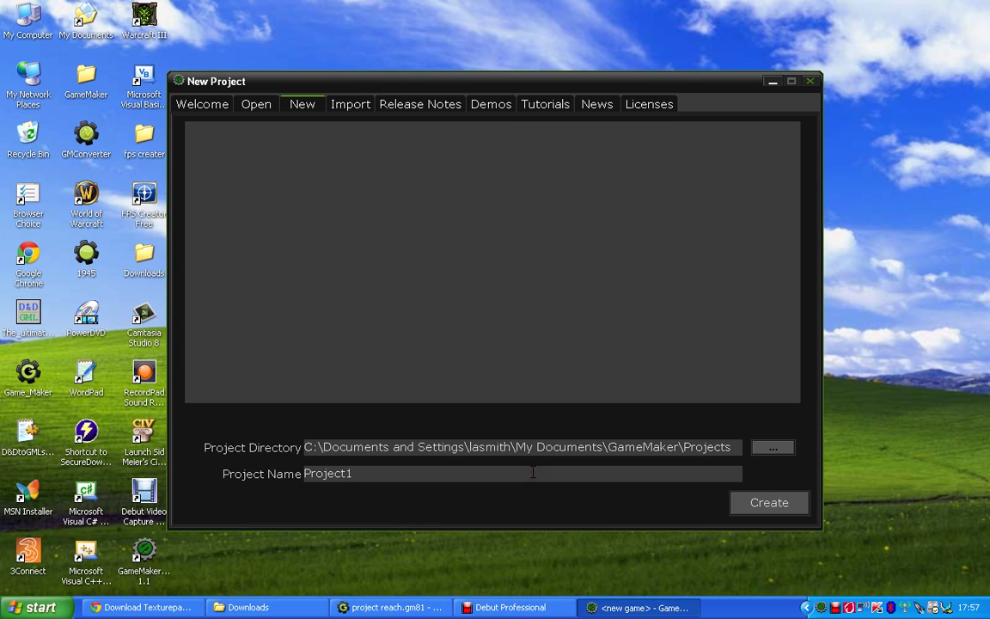
click(533, 472)
key(BackSpace)
key(BackSpace)
key(BackSpace)
key(BackSpace)
key(BackSpace)
key(BackSpace)
key(BackSpace)
key(BackSpace)
text(progect)
key(BackSpace)
key(BackSpace)
key(BackSpace)
key(BackSpace)
text(ject_reac)
click(755, 507)
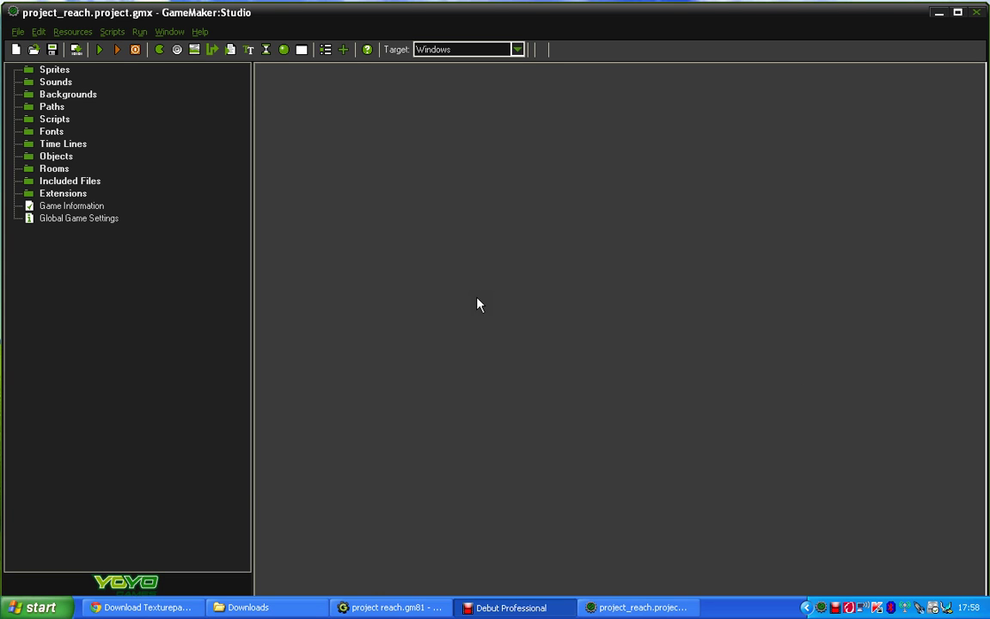
click(954, 14)
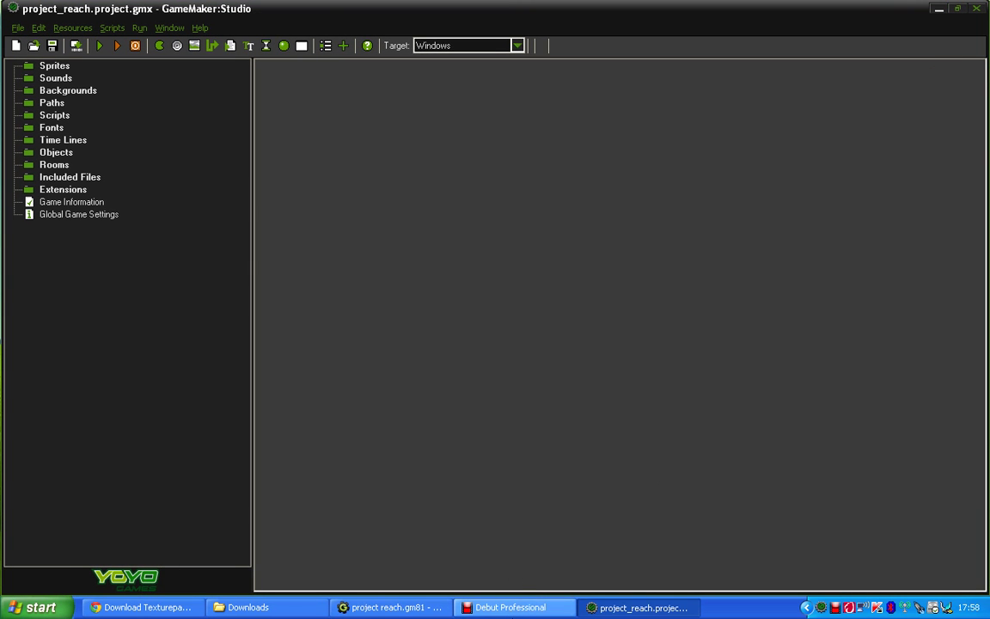
click(510, 607)
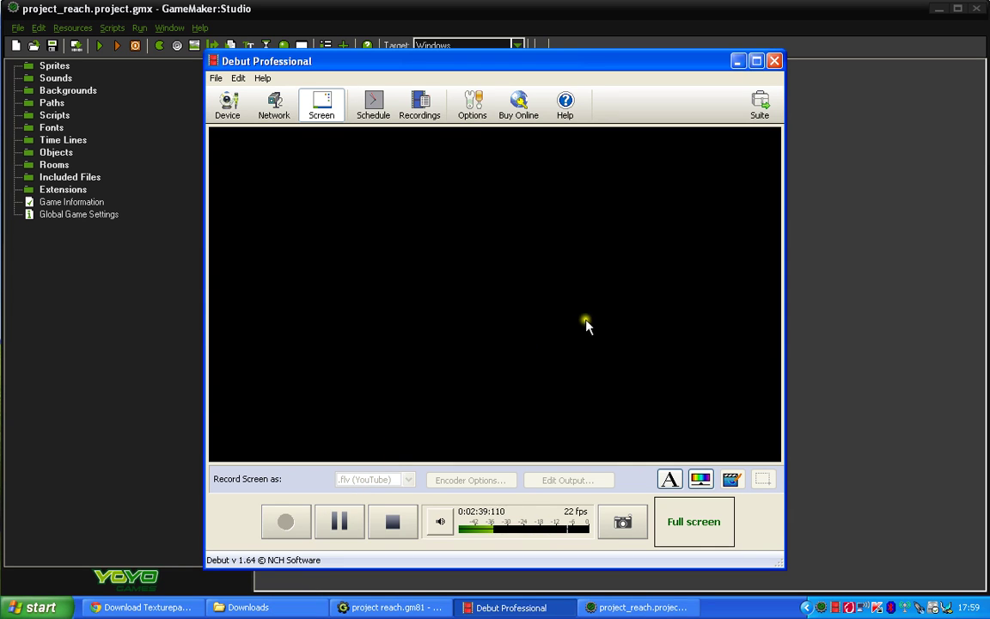
click(738, 61)
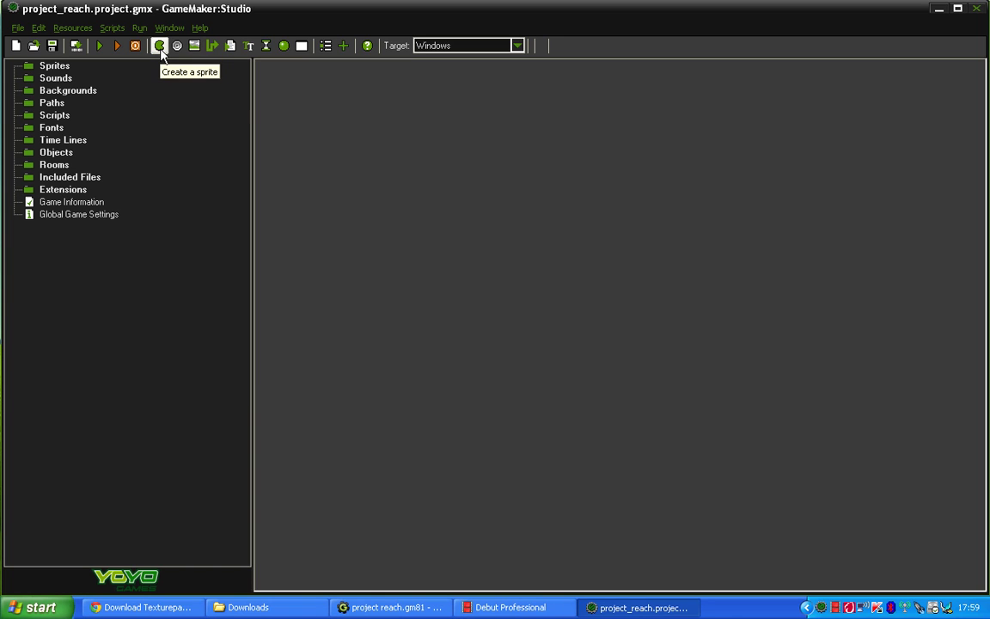
Create a new sprite and name it s_charector
right_click(55, 67)
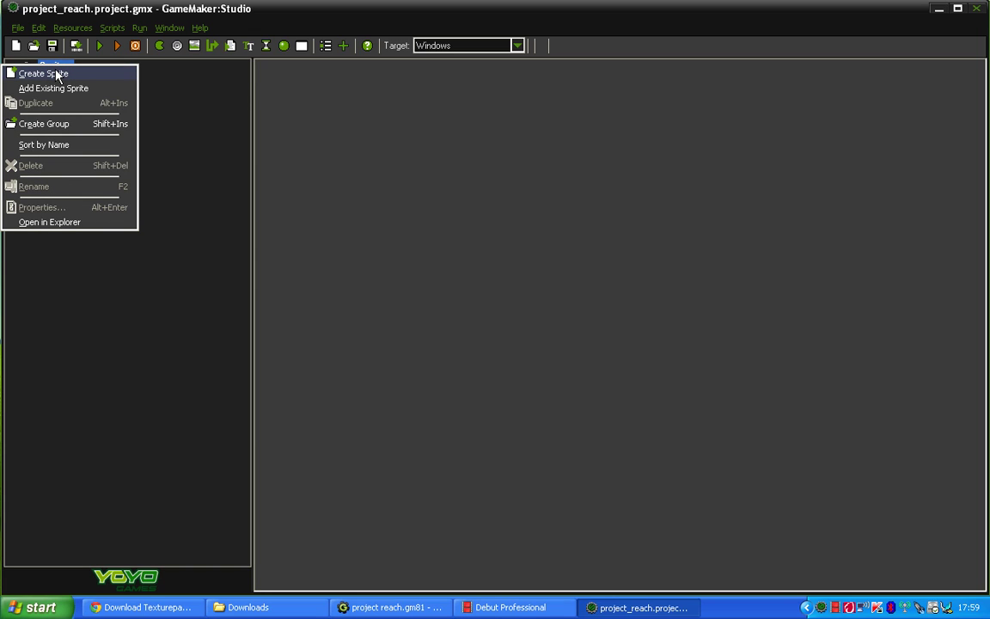
click(57, 74)
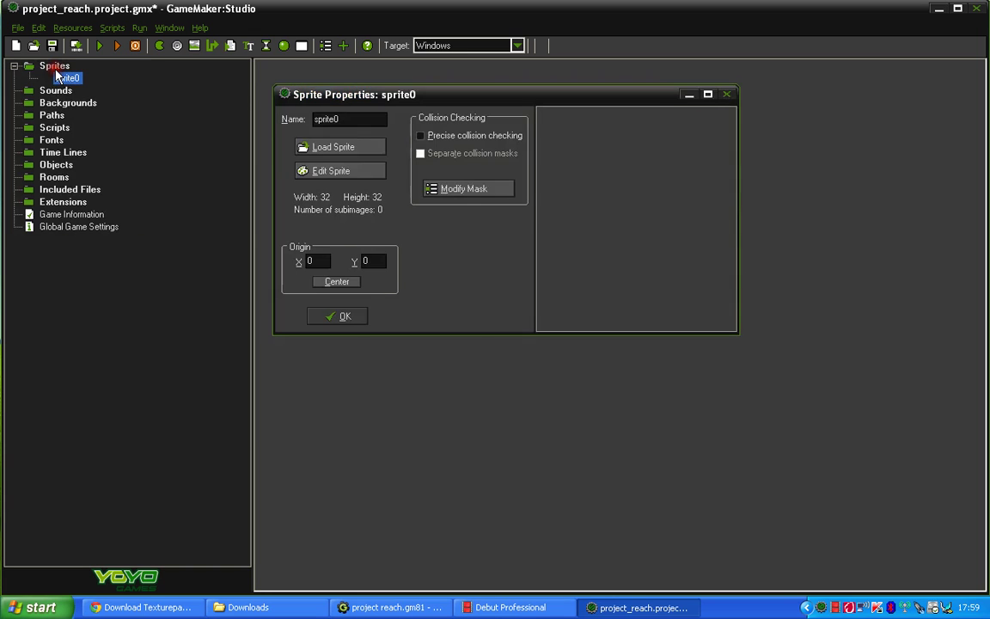
click(368, 118)
key(BackSpace)
key(BackSpace)
key(BackSpace)
key(BackSpace)
key(BackSpace)
key(BackSpace)
text(_charector)
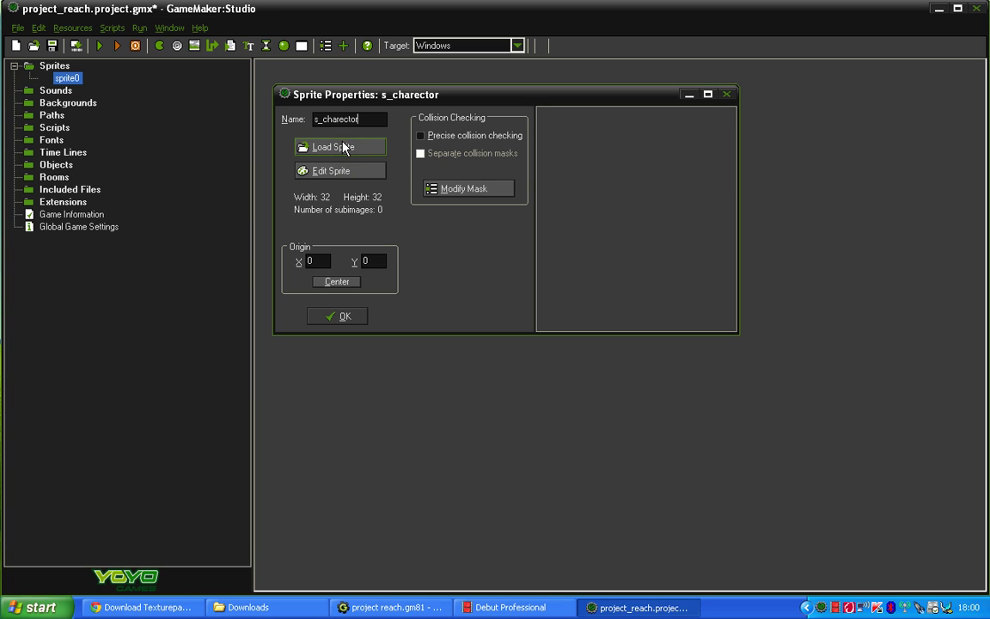
Start loading an image for s_charector and browse to the Maze - Platform folder inside GameMaker's Sprites folder
click(344, 147)
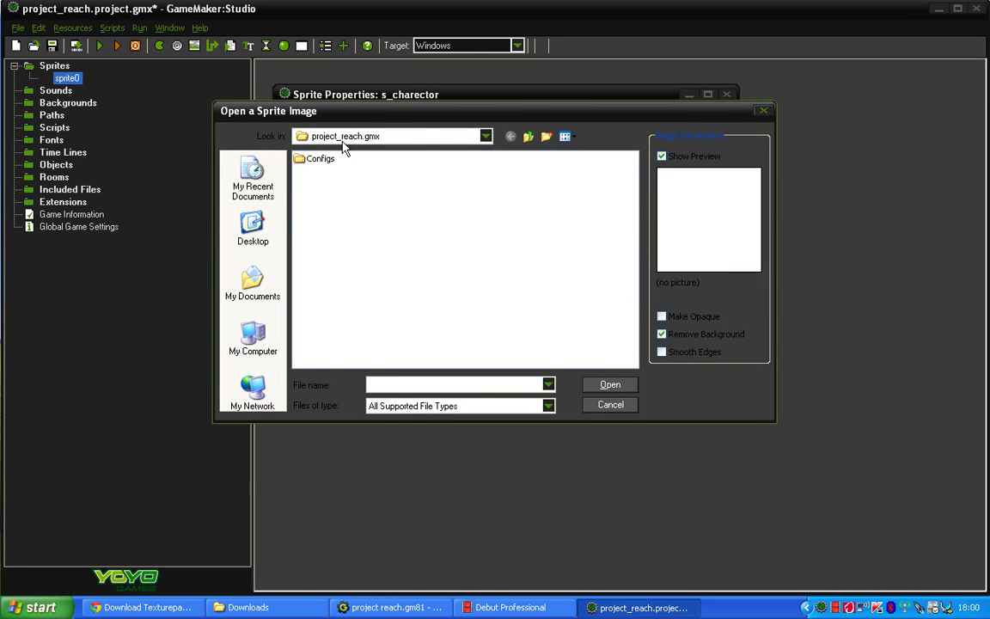
click(529, 137)
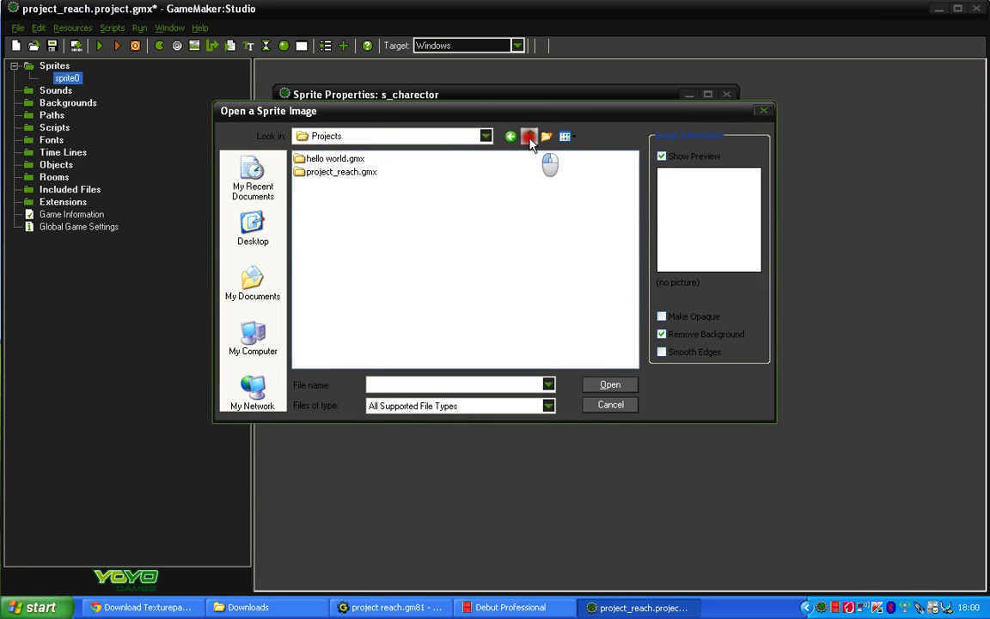
click(529, 137)
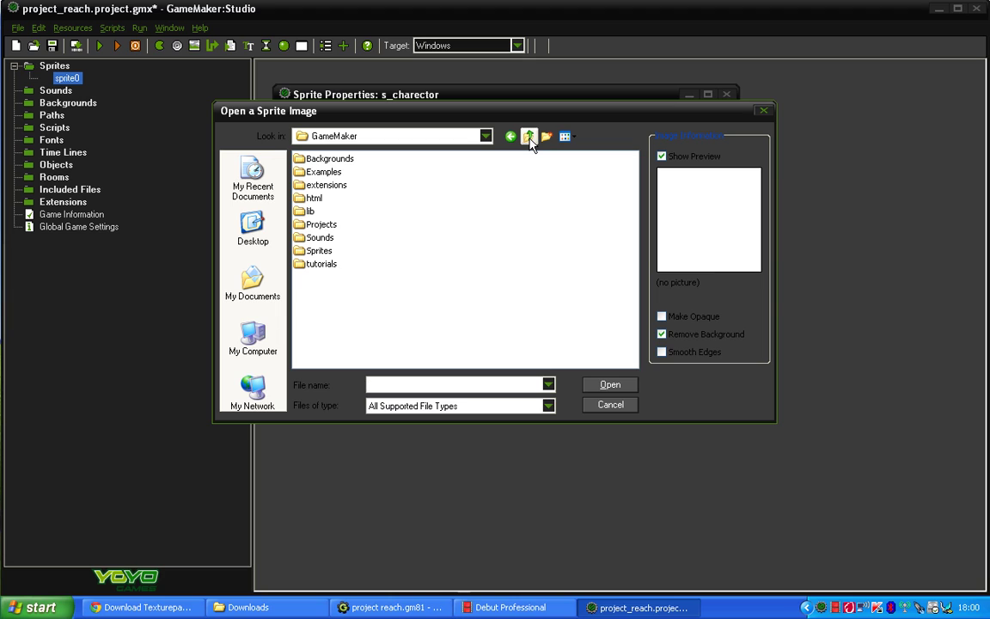
double_click(319, 251)
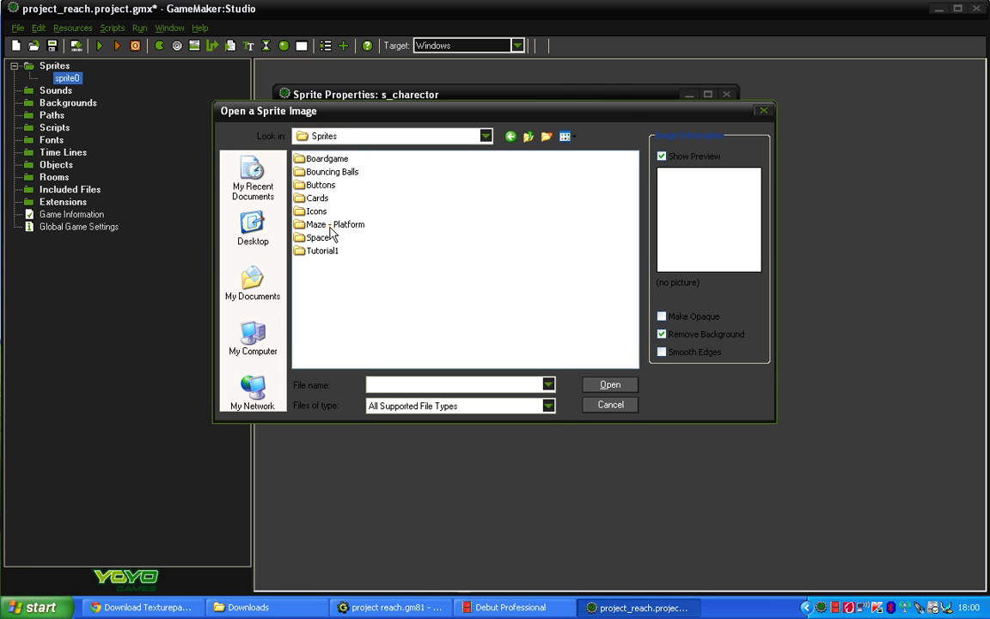
double_click(328, 227)
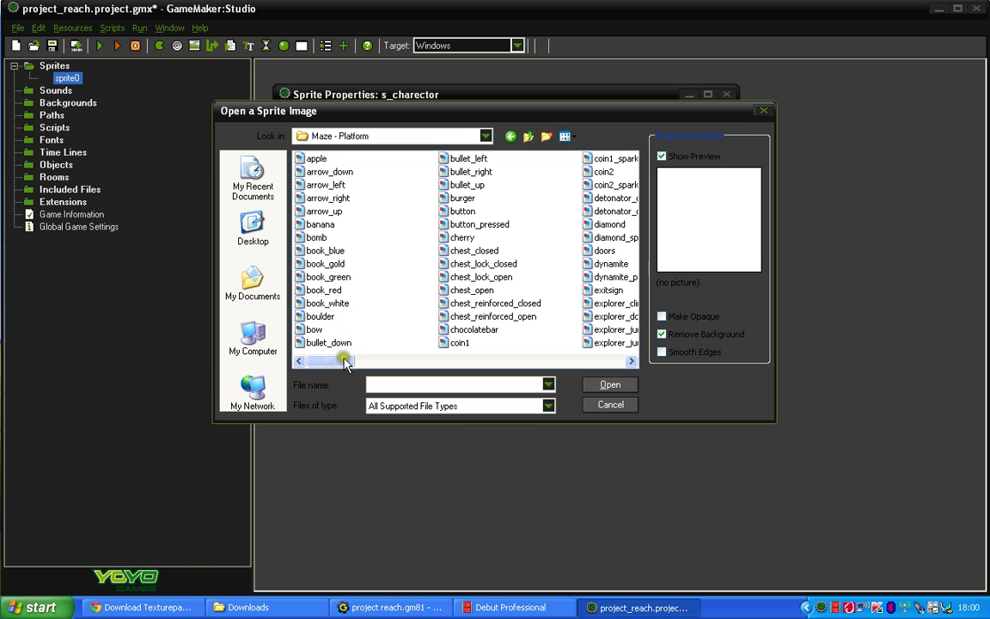
Preview the explorer images in the Maze - Platform folder, including explorer_jumpleft, explorer_climb_strip8 and explorer_down_strip8
drag(316, 361, 360, 249)
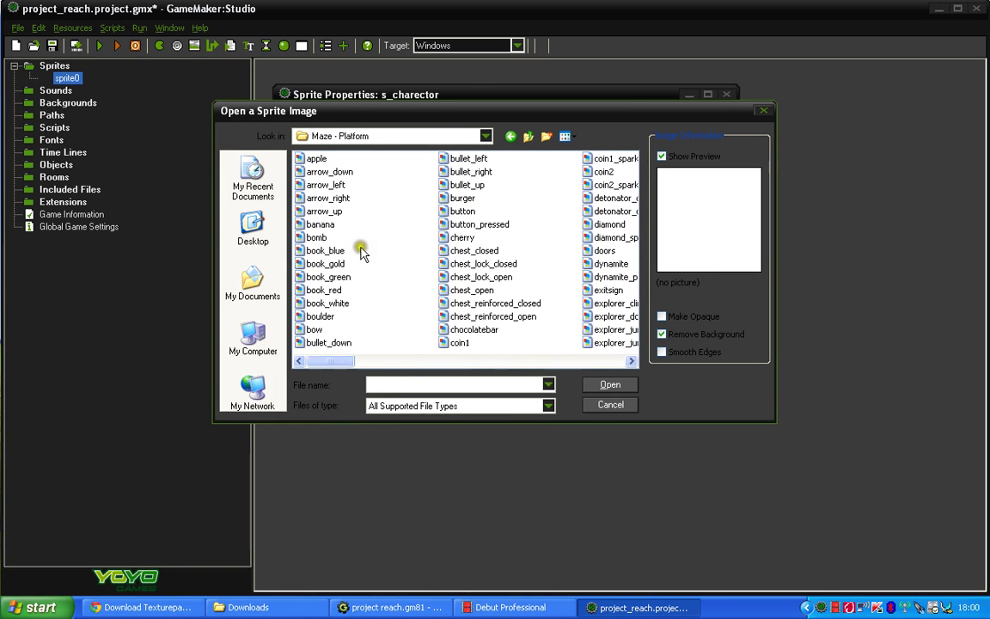
click(634, 361)
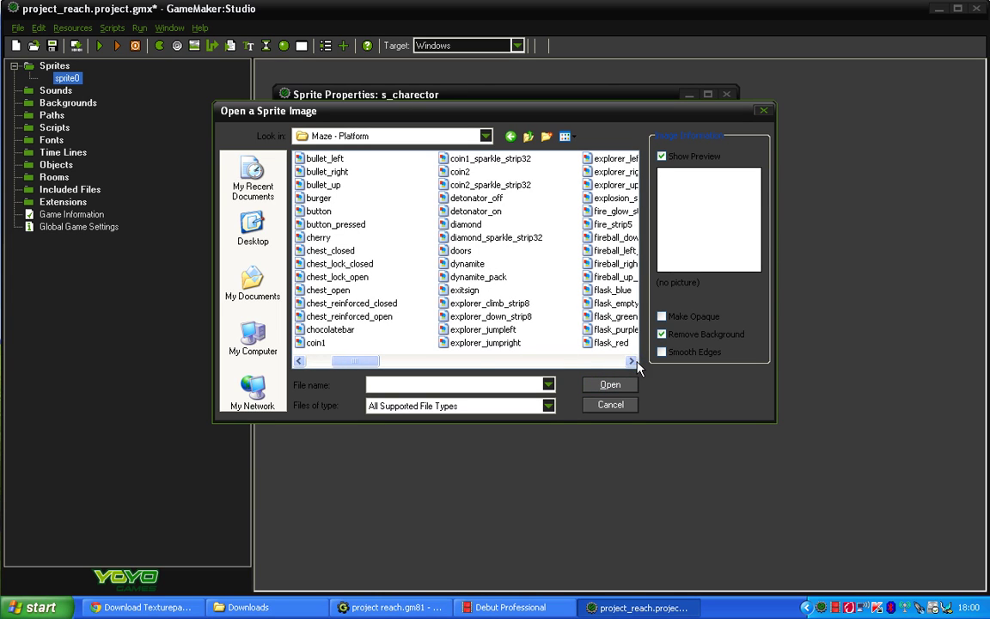
click(478, 332)
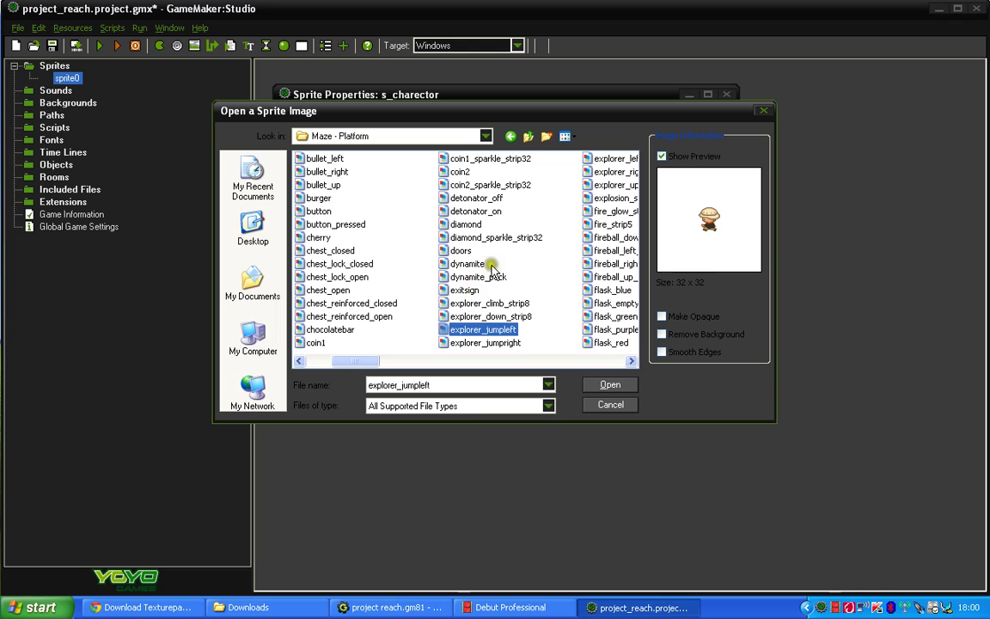
click(613, 162)
click(490, 303)
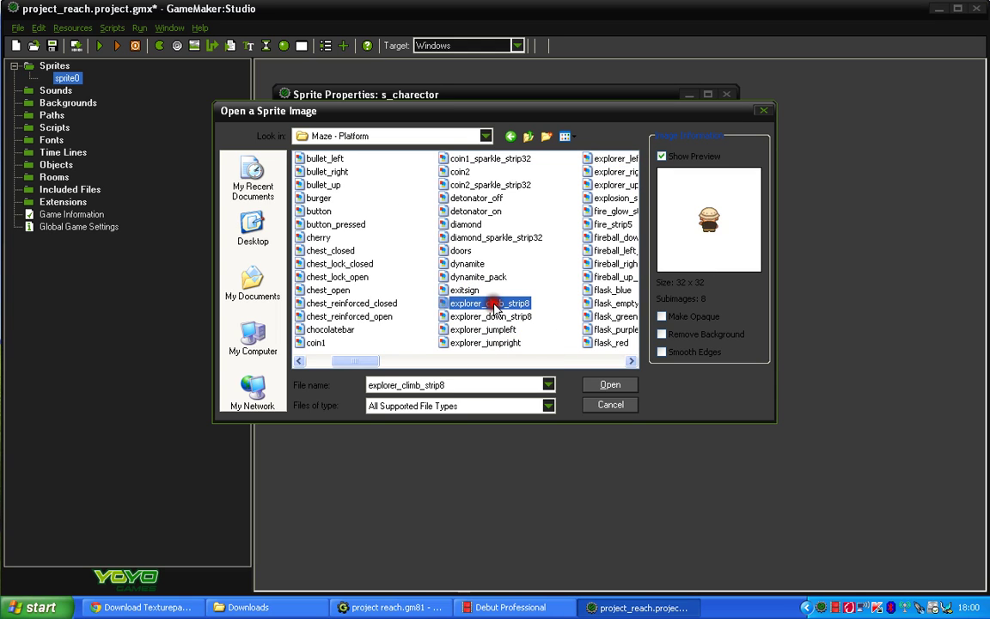
click(494, 318)
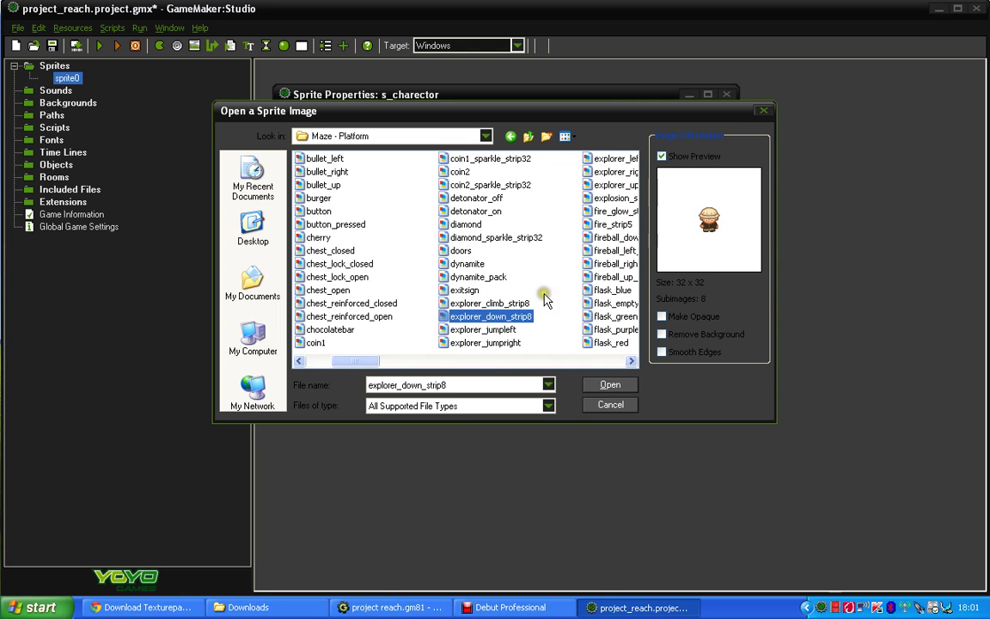
Load the apple image into the s_charector sprite and accept its properties
click(299, 363)
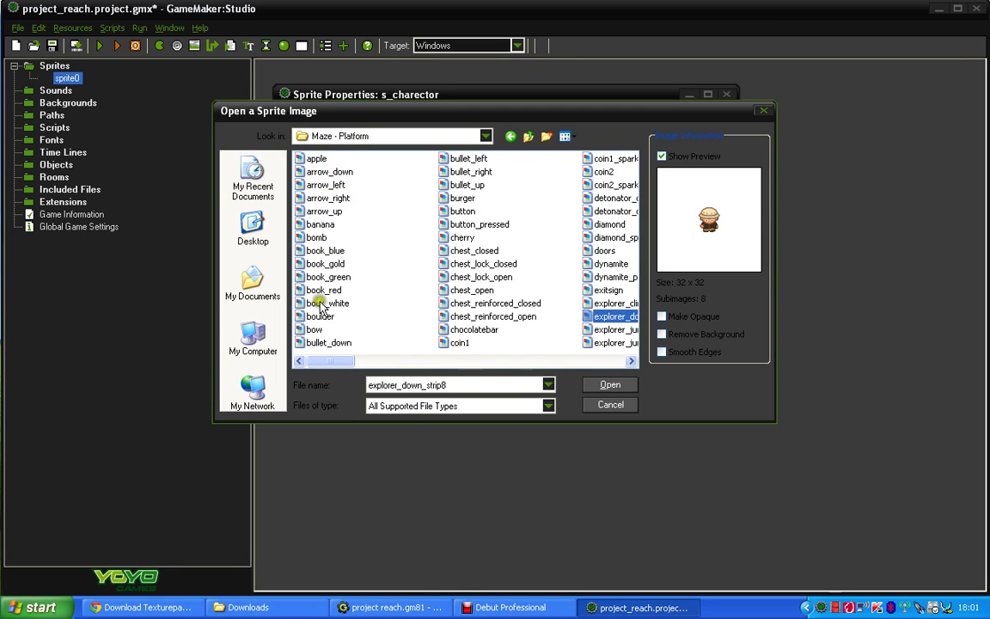
click(303, 159)
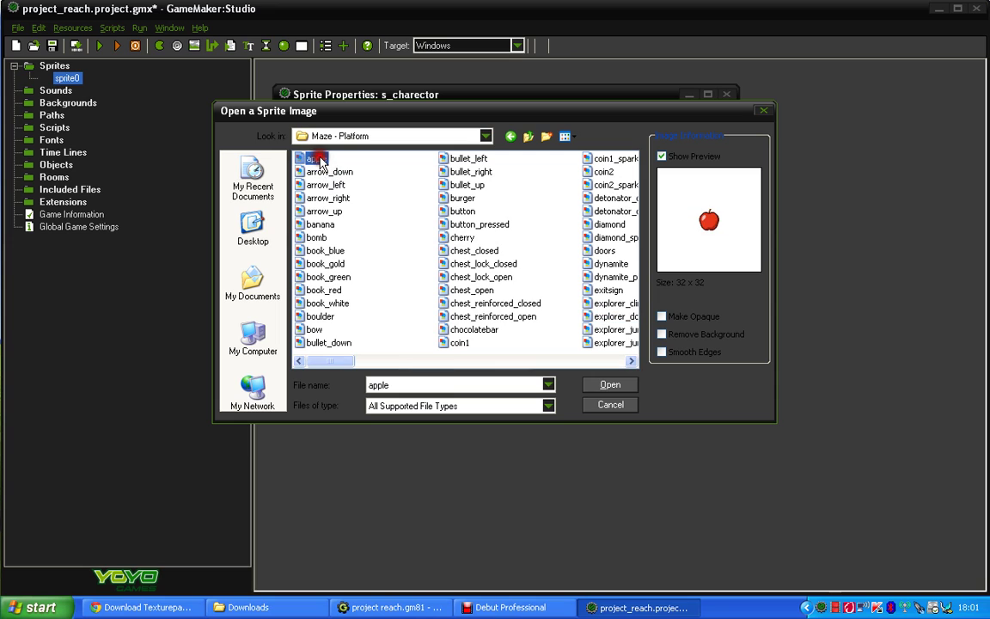
click(610, 386)
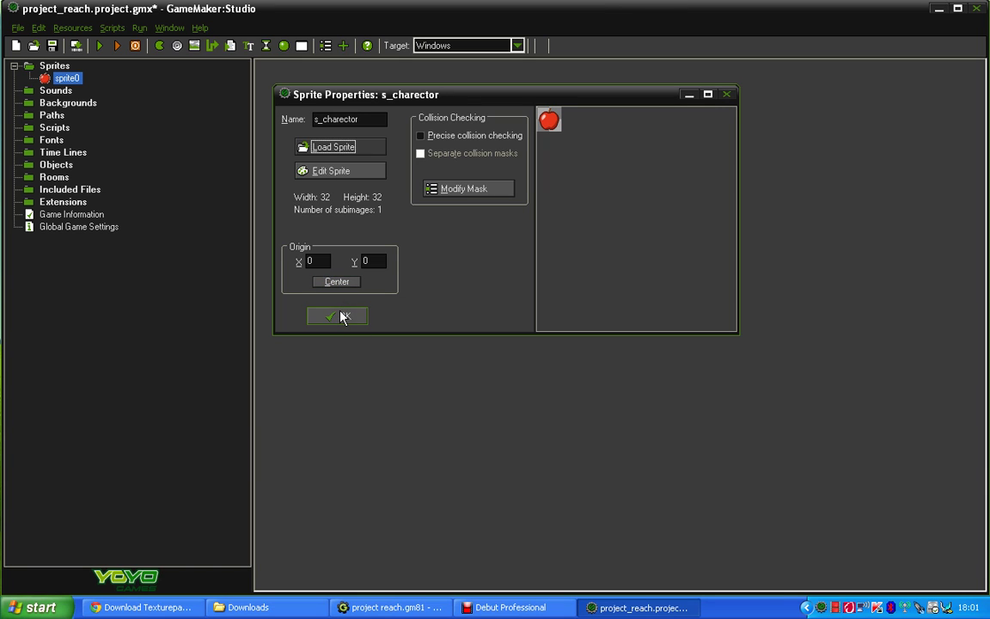
click(341, 316)
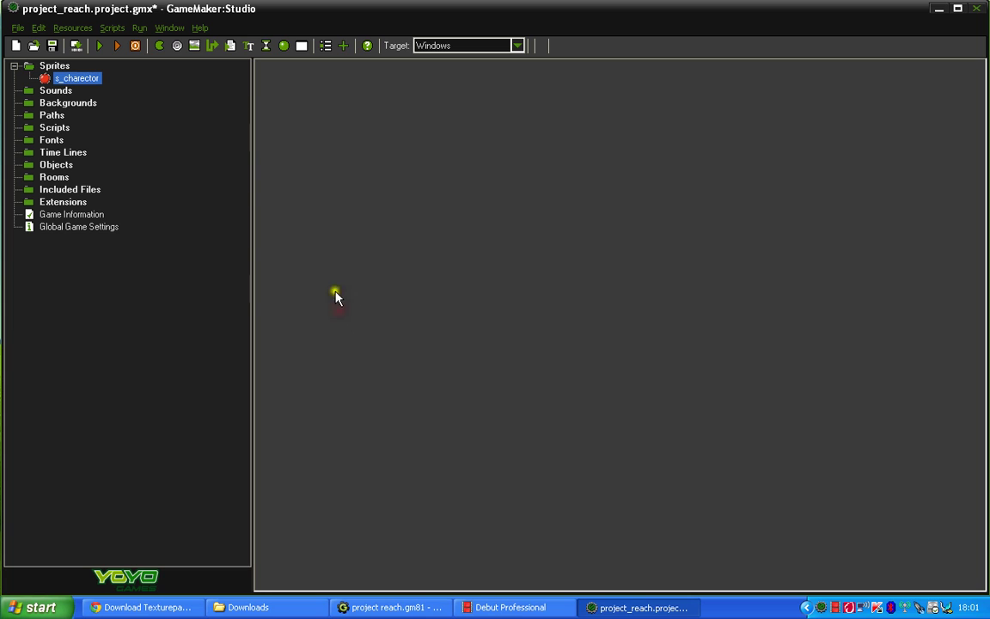
Create a second sprite and name it s_wall
click(175, 46)
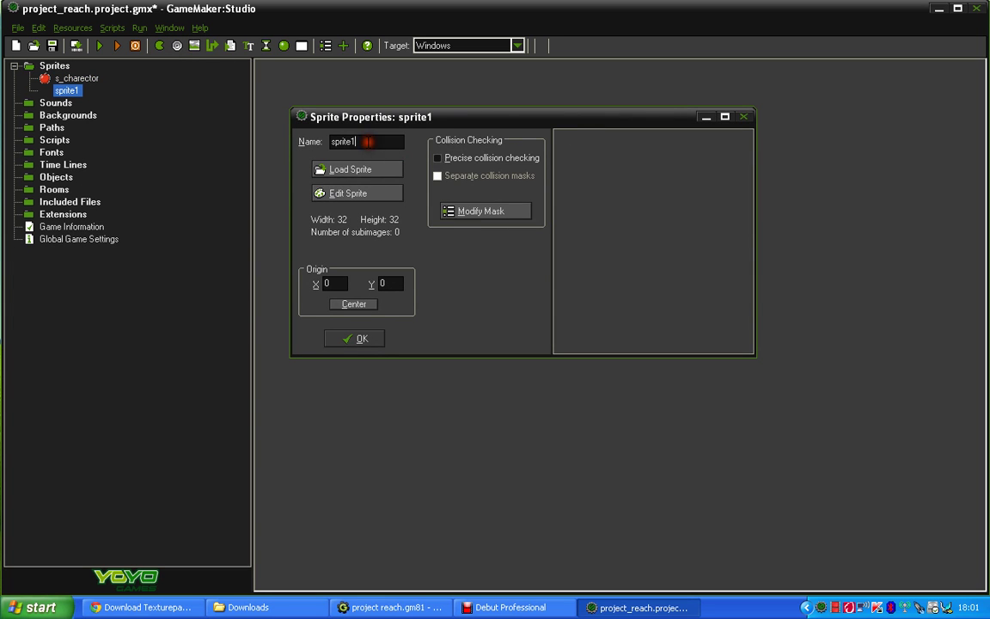
click(368, 142)
key(BackSpace)
key(BackSpace)
key(BackSpace)
key(BackSpace)
key(BackSpace)
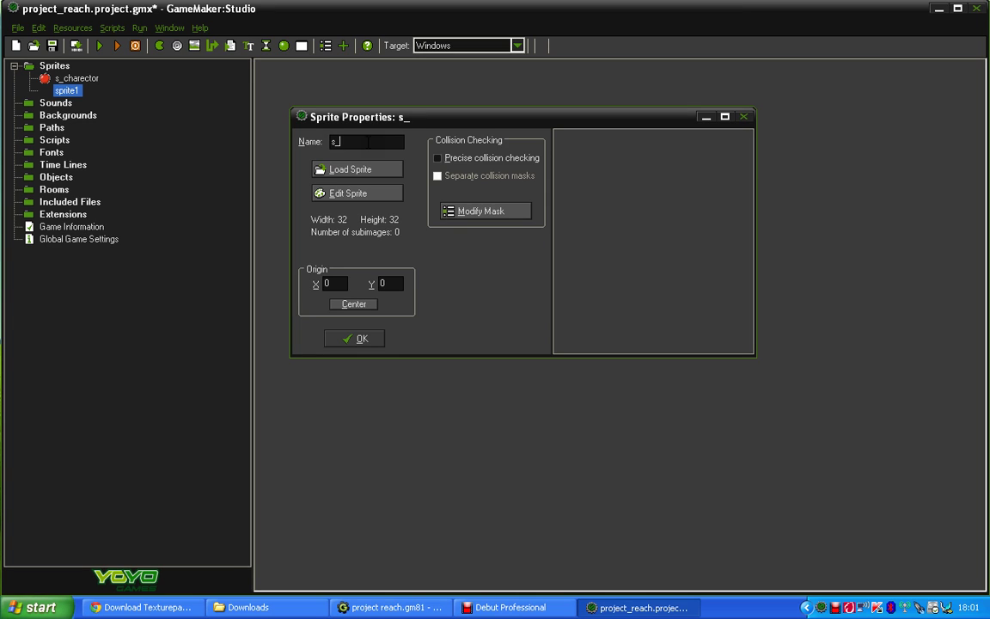
text(wall)
Load the burger image from the Maze - Platform folder into s_wall and accept its properties
click(353, 170)
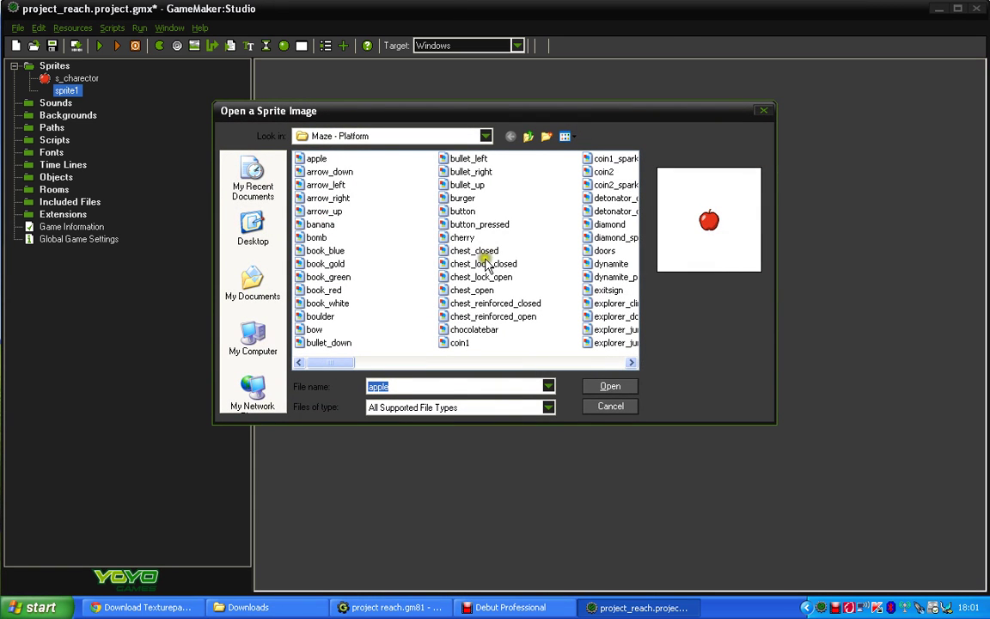
click(462, 198)
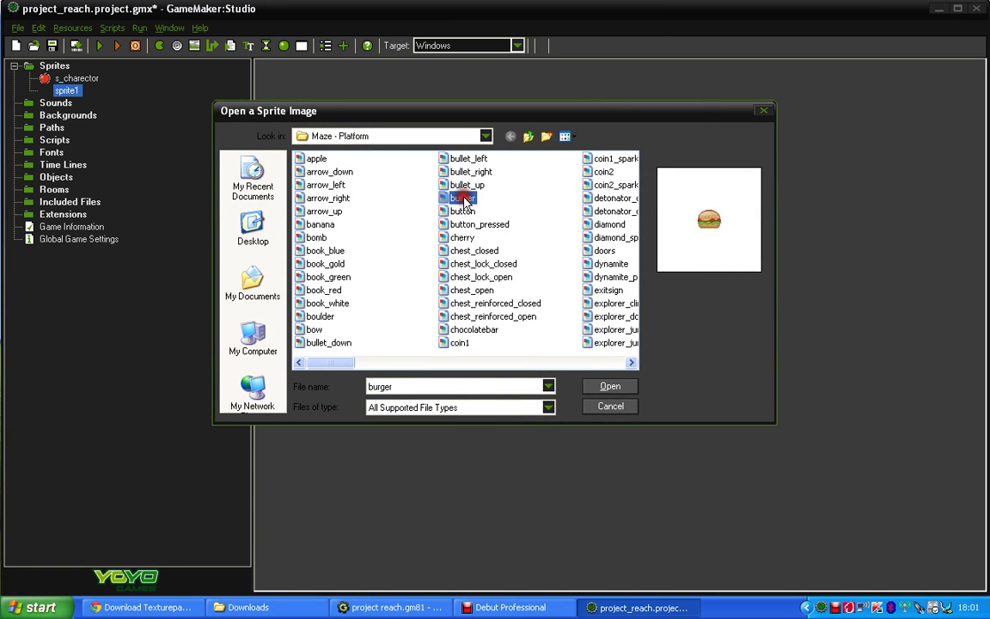
click(601, 387)
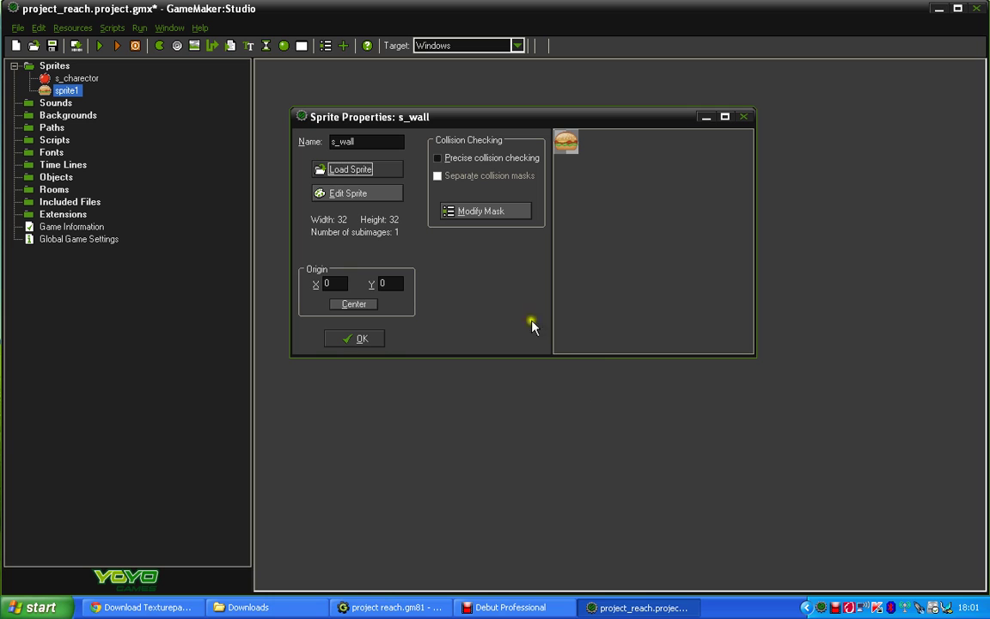
click(362, 339)
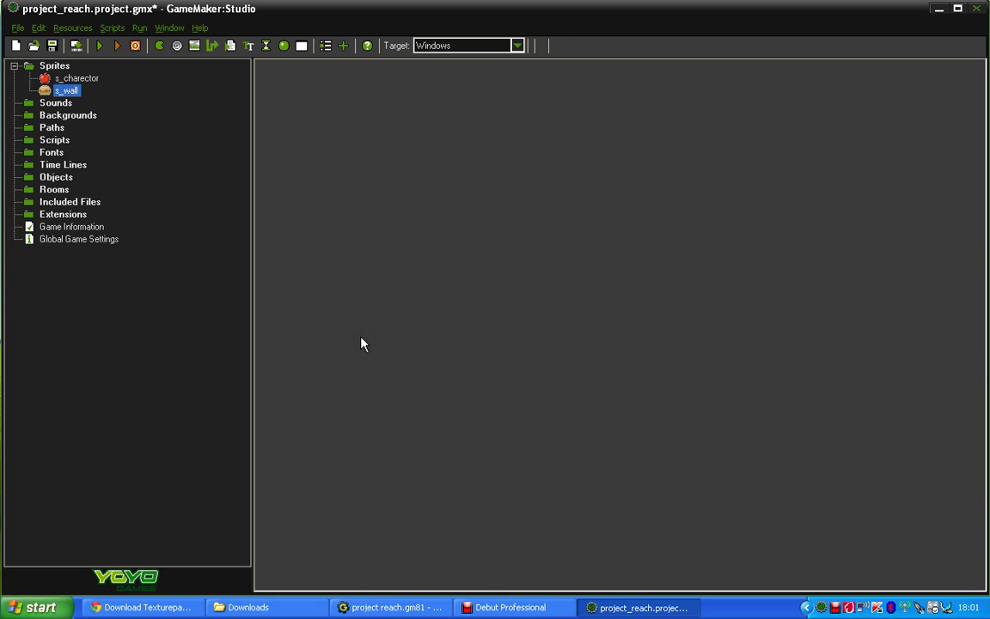
Create an object named obj_charecter and assign it the s_charector sprite
click(491, 86)
click(285, 47)
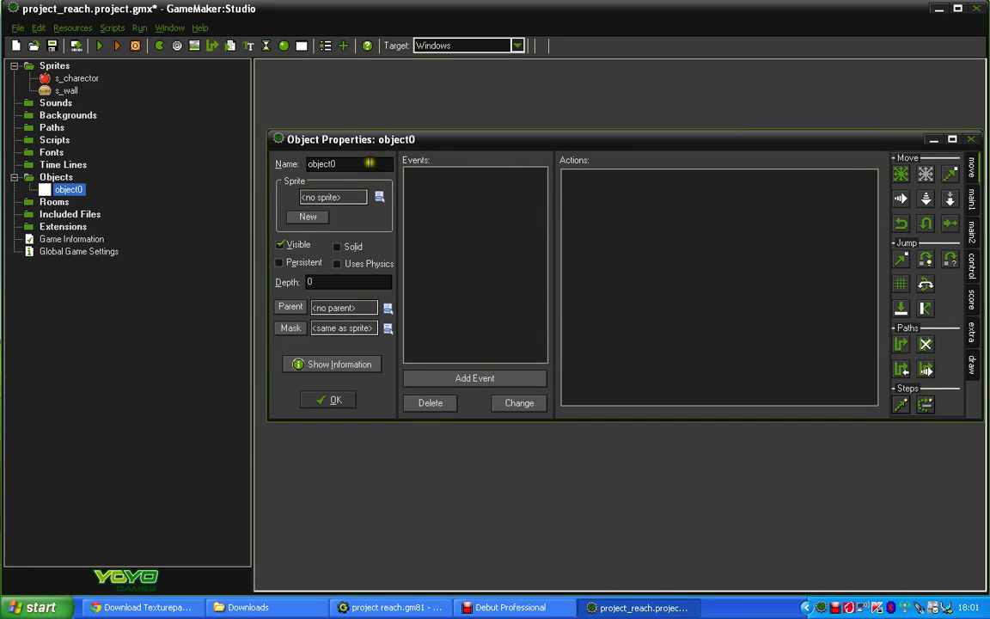
click(367, 163)
key(BackSpace)
key(BackSpace)
text(_)
text(charect)
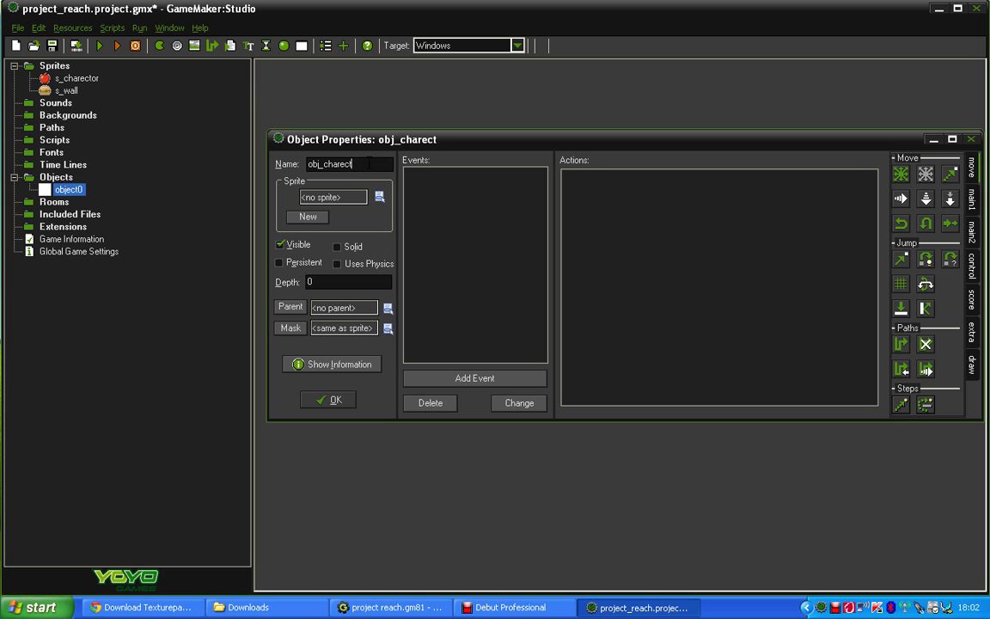
text(er)
click(380, 198)
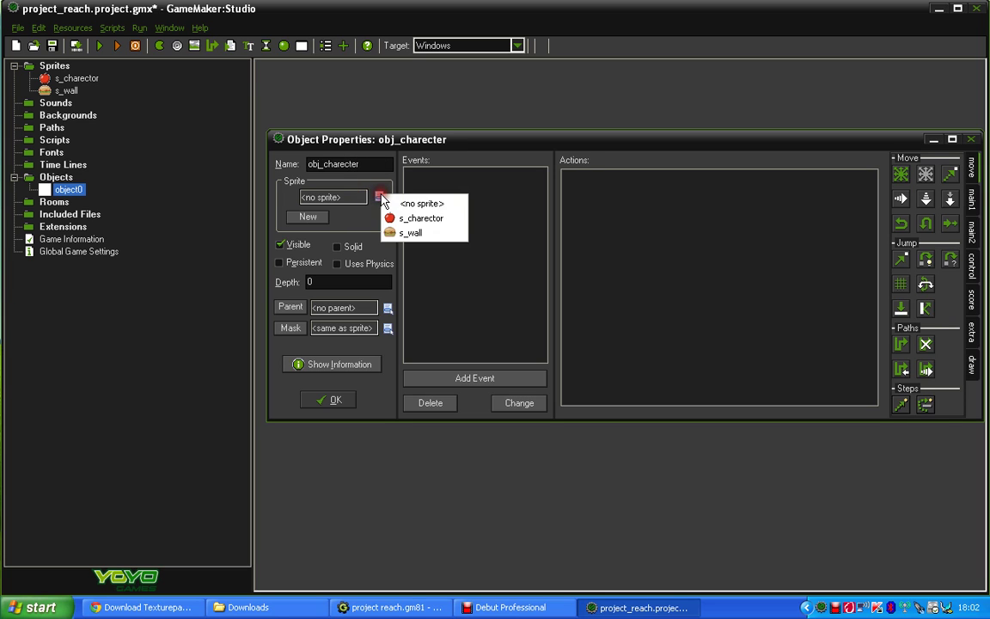
click(391, 222)
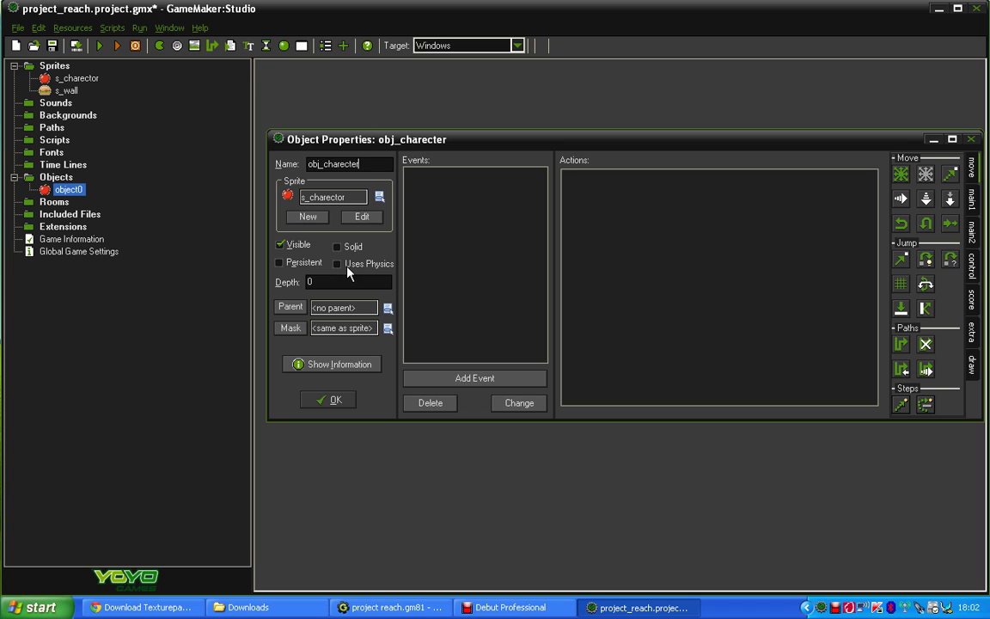
Add a Left keyboard event to obj_charecter with a Move Fixed action heading left at speed 5
click(503, 379)
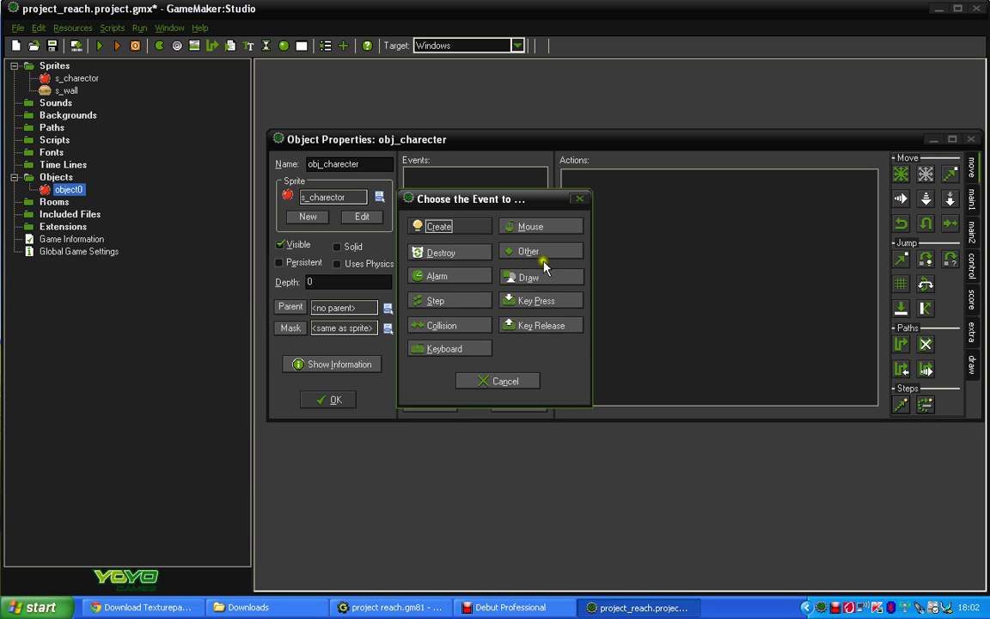
click(443, 348)
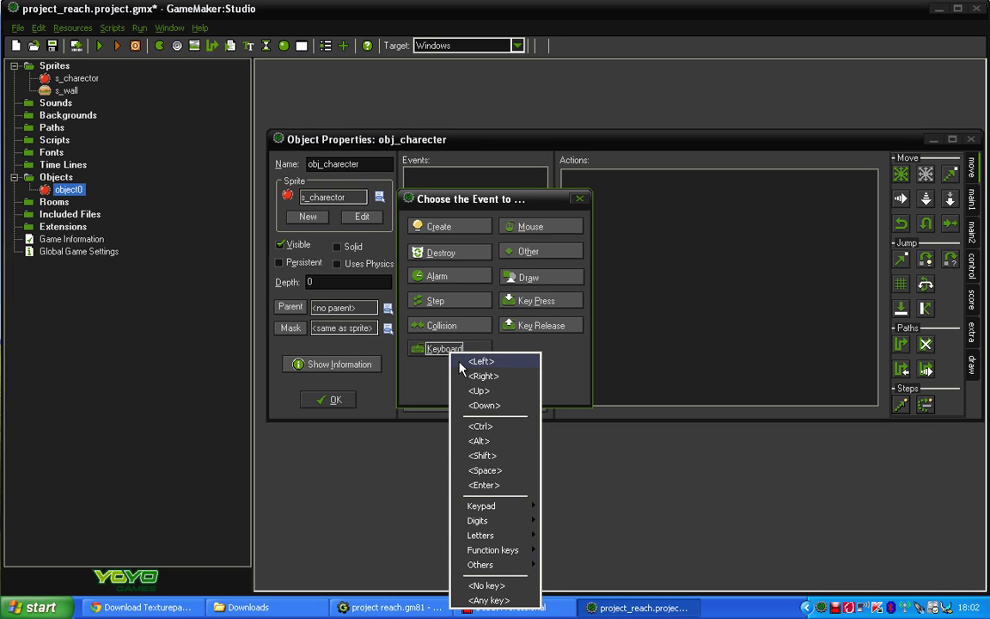
click(464, 361)
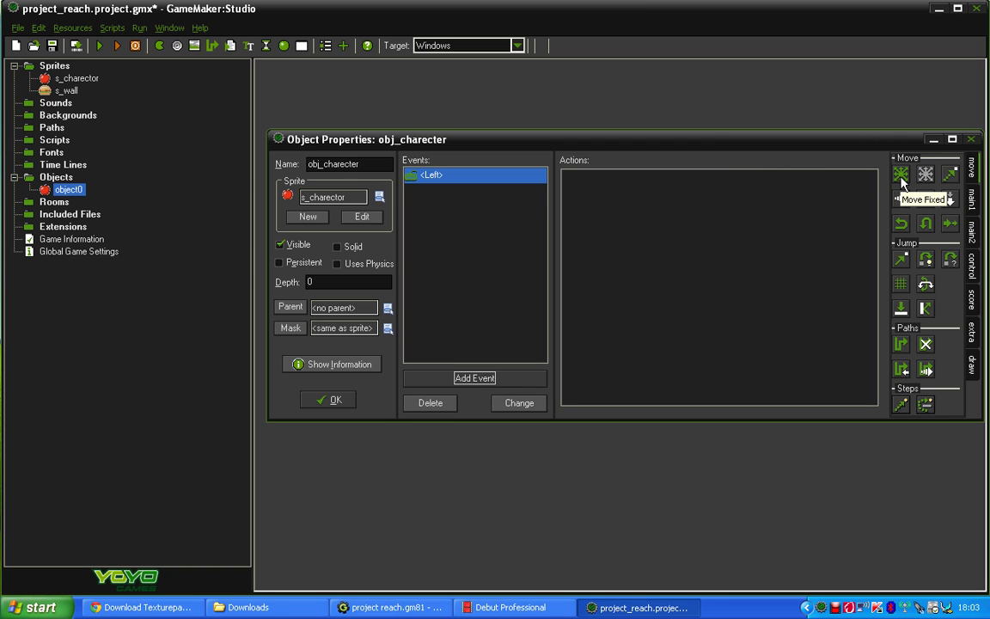
drag(901, 178, 707, 223)
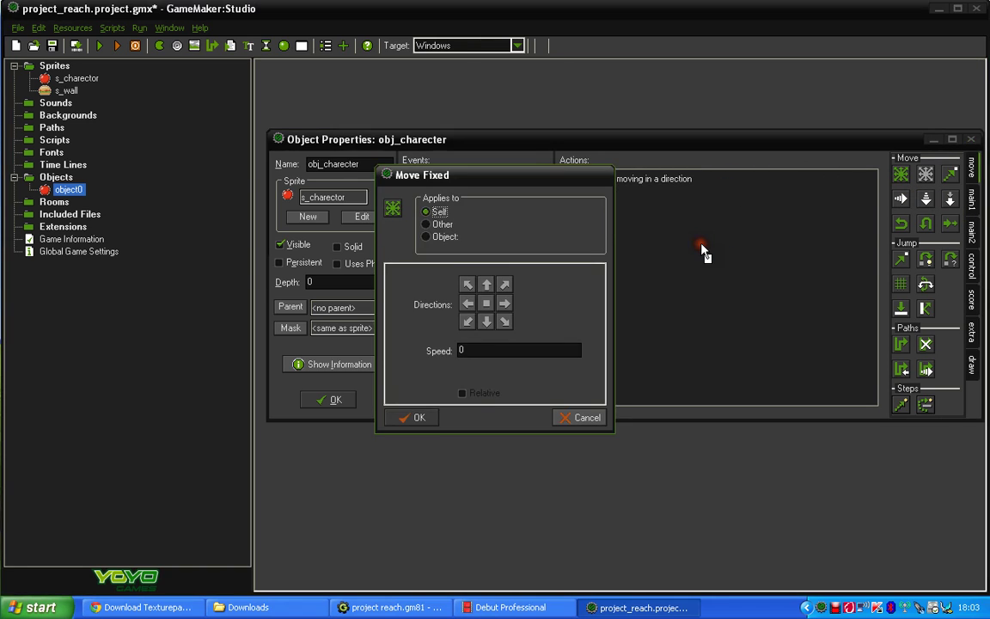
click(468, 303)
double_click(469, 349)
drag(572, 177, 581, 230)
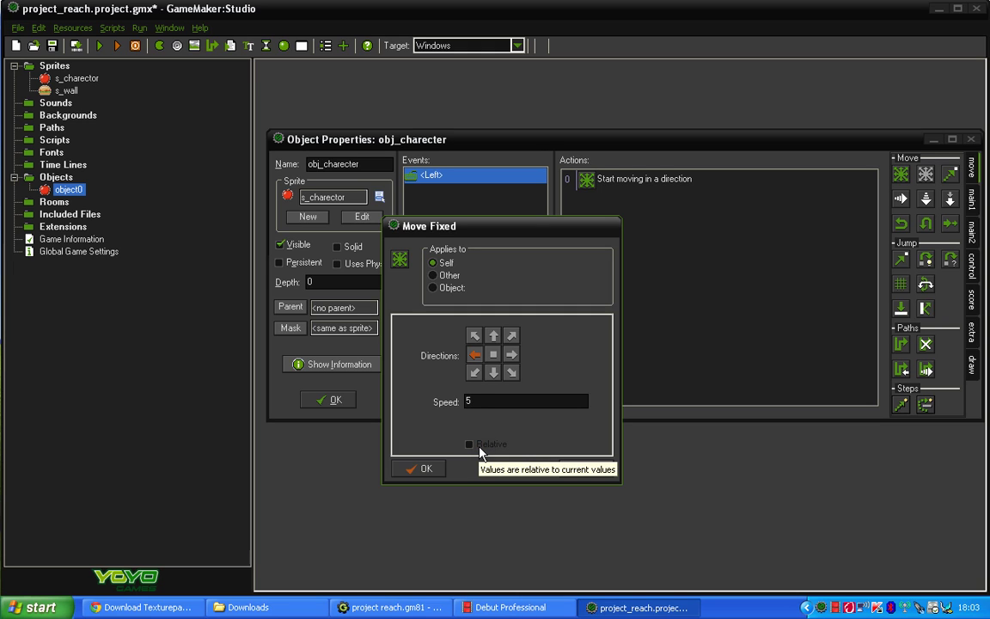
click(429, 468)
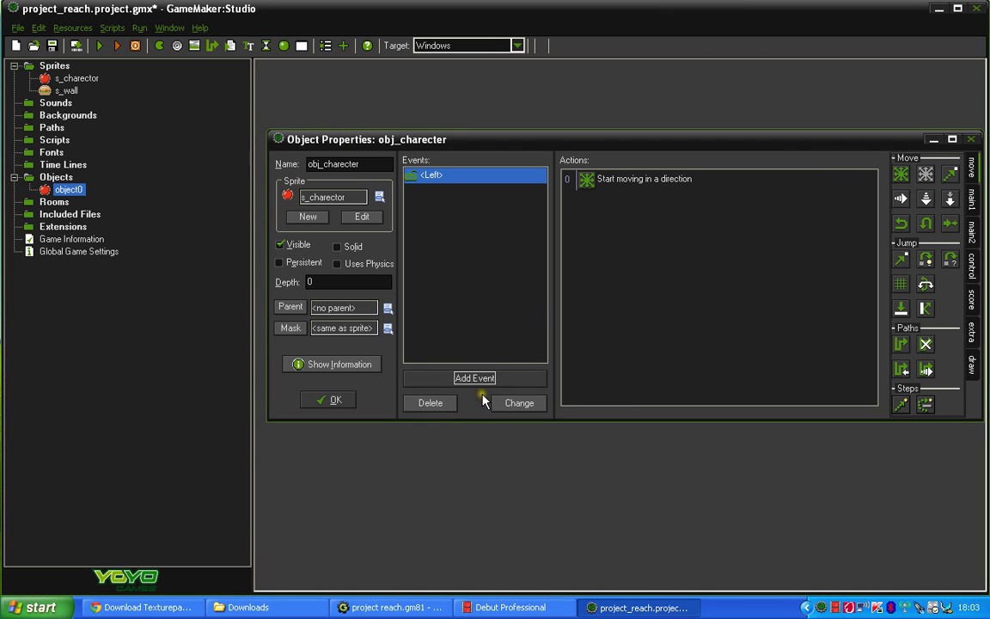
Add a Right keyboard event to obj_charecter with a Move Fixed action heading right at speed 5
click(484, 379)
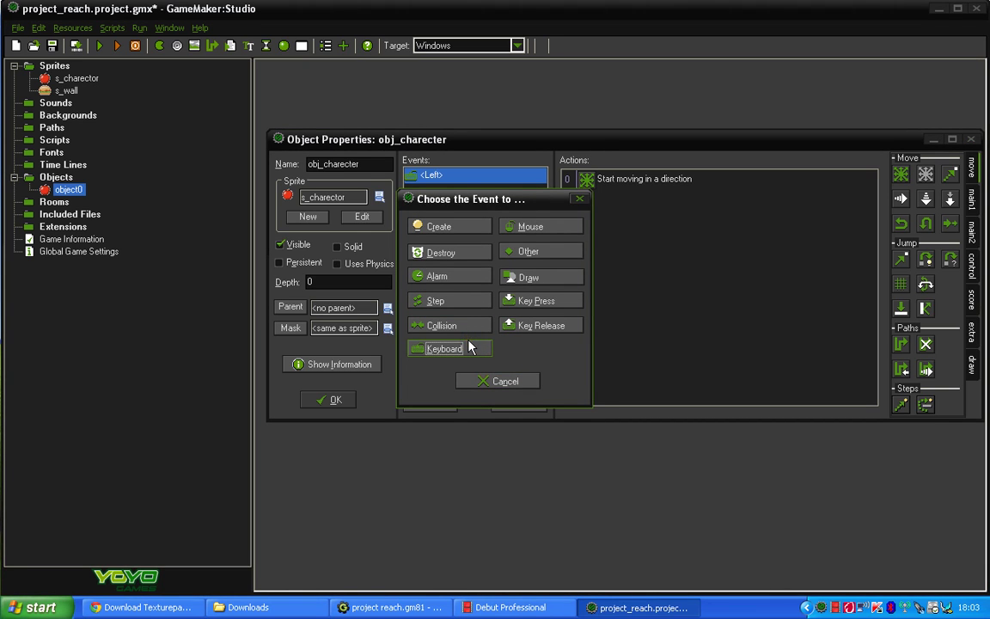
click(469, 347)
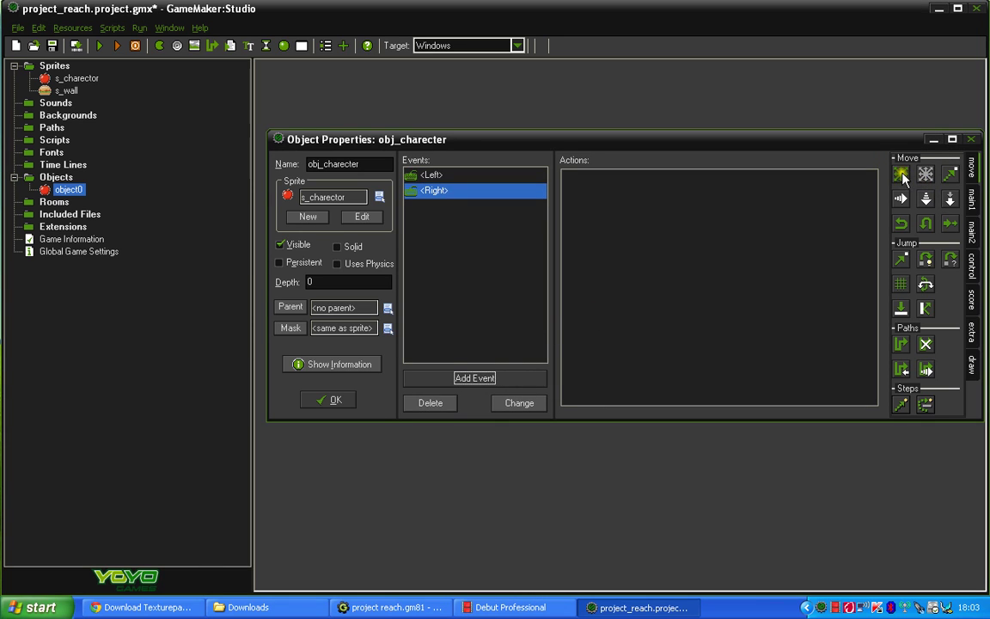
drag(900, 174, 773, 252)
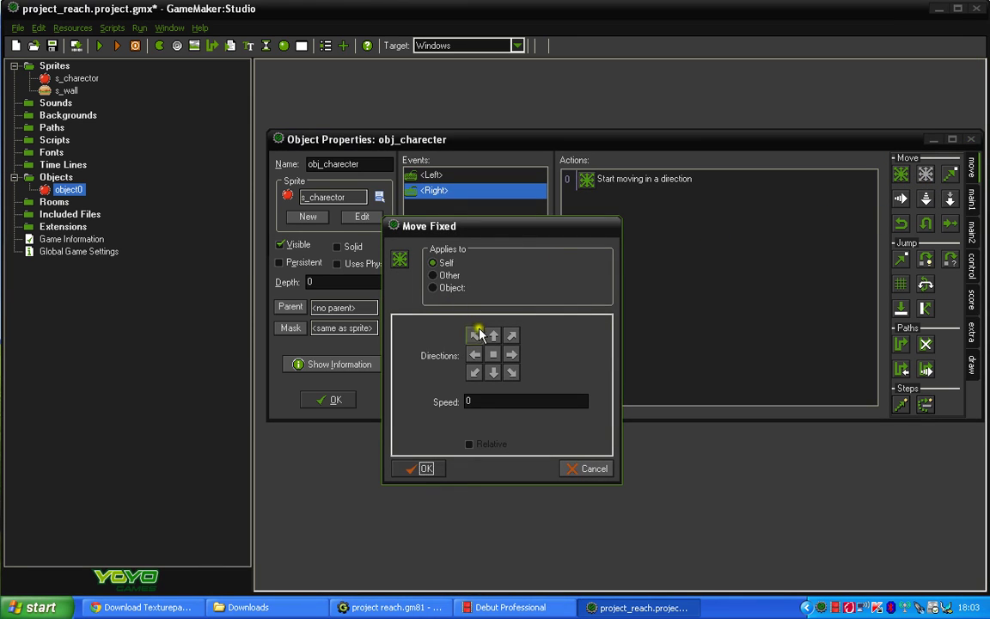
click(512, 354)
click(410, 404)
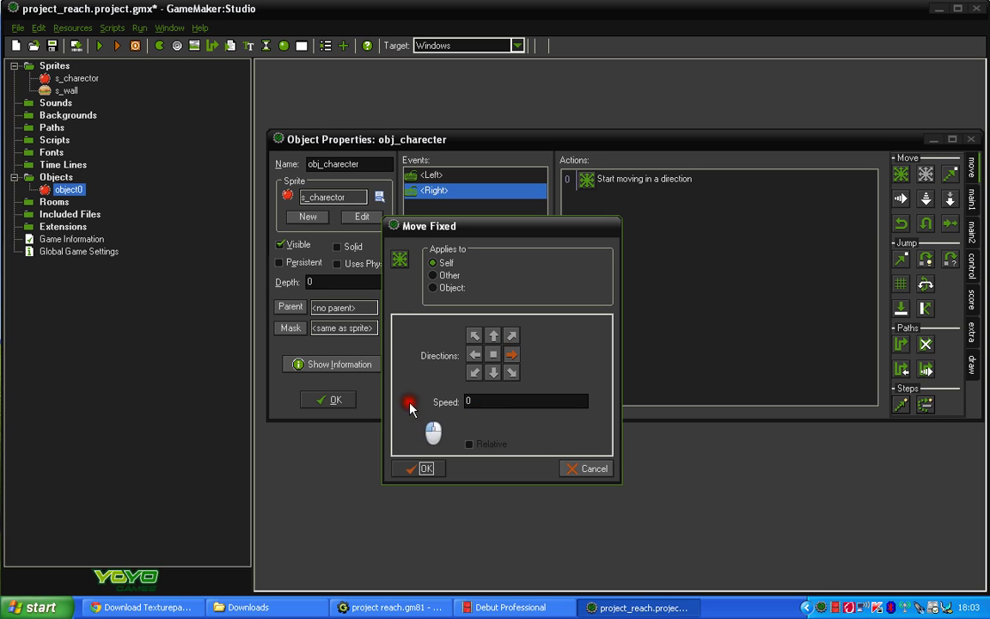
click(412, 404)
text(45)
key(BackSpace)
key(BackSpace)
text(5)
click(439, 466)
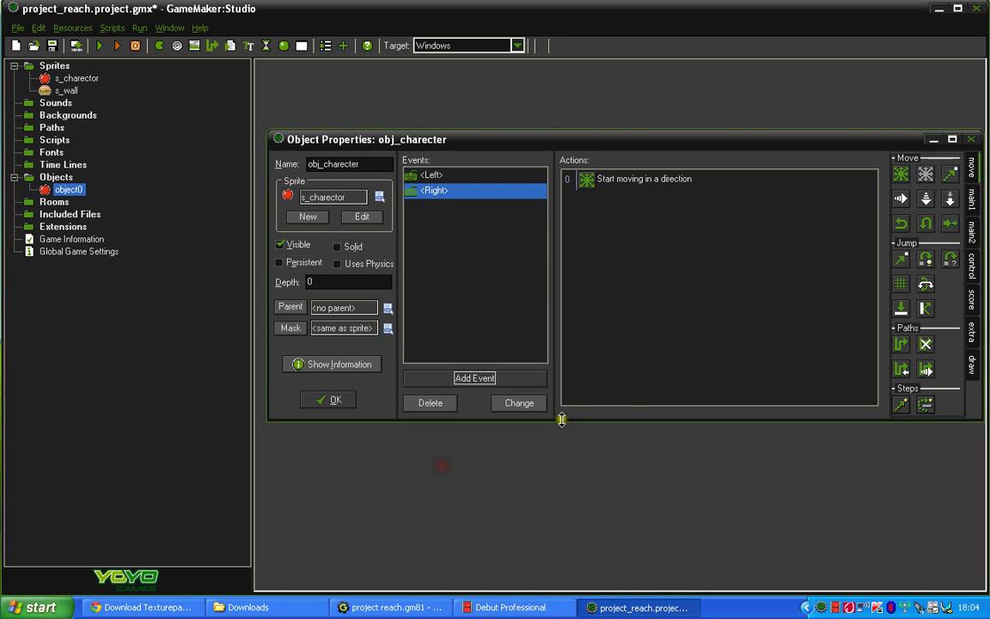
click(465, 376)
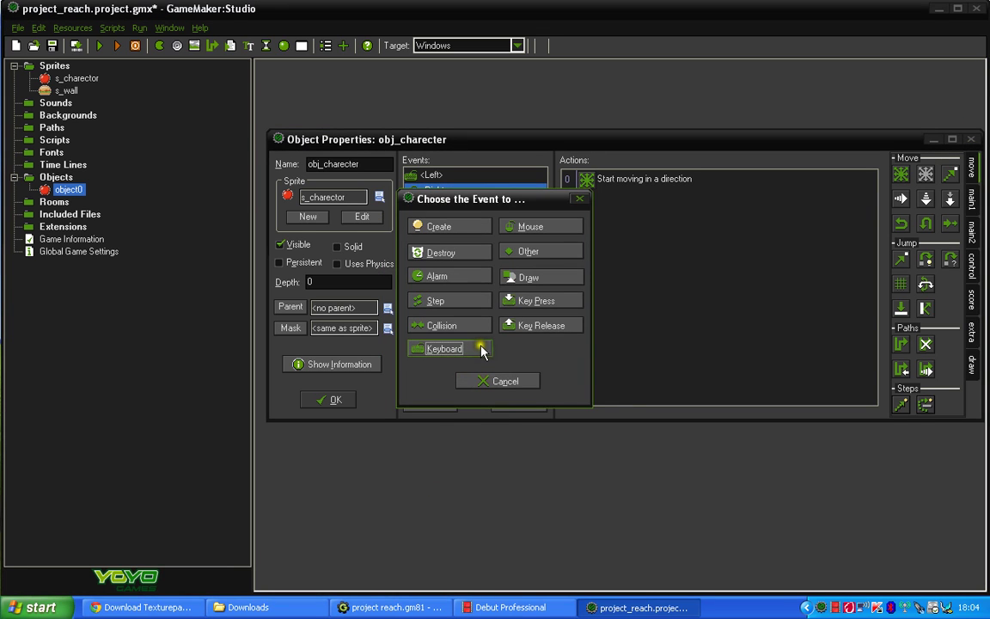
click(482, 350)
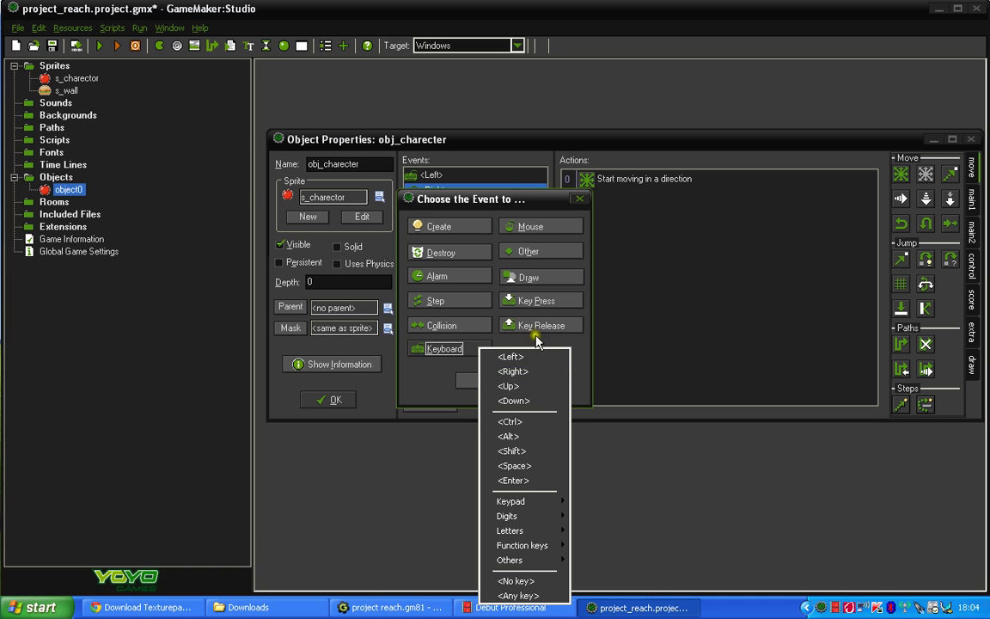
click(678, 360)
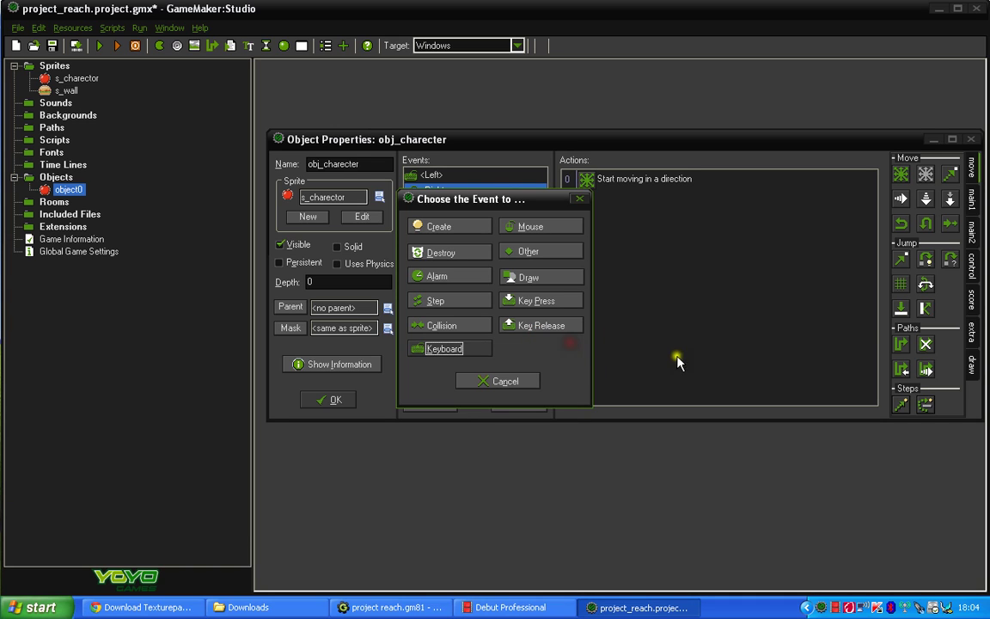
click(516, 381)
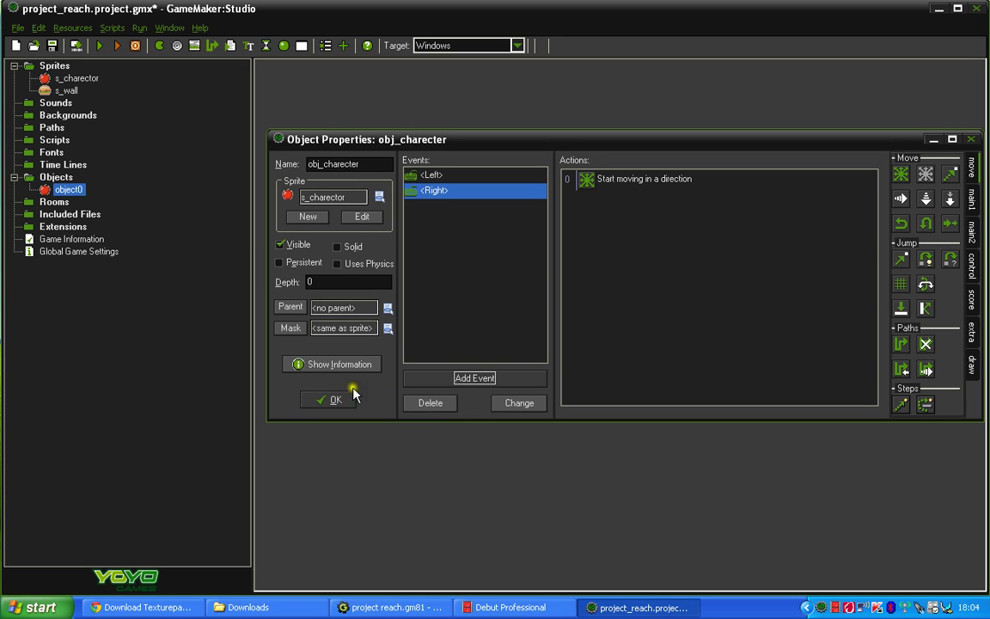
Create a second object and name it obj_wall
click(285, 46)
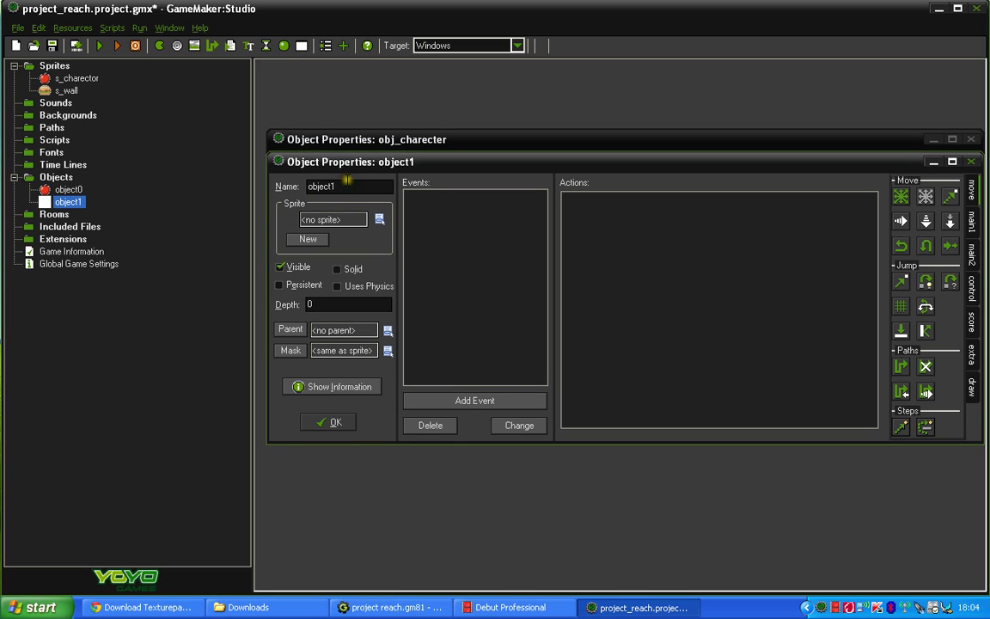
key(BackSpace)
key(BackSpace)
key(BackSpace)
Assign the s_wall sprite to obj_wall, make the object solid and accept its properties
click(380, 219)
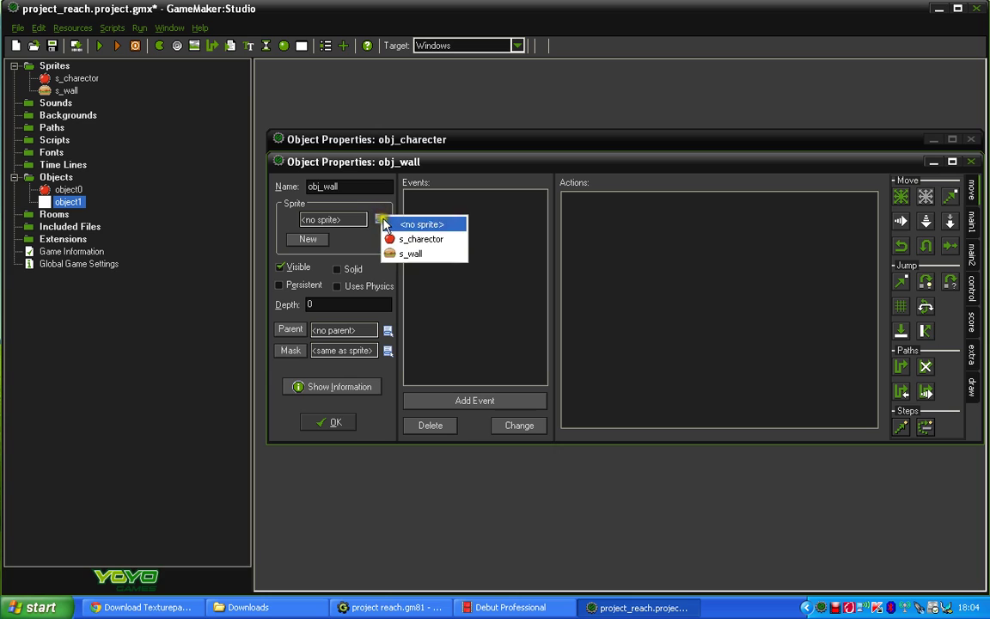
click(410, 253)
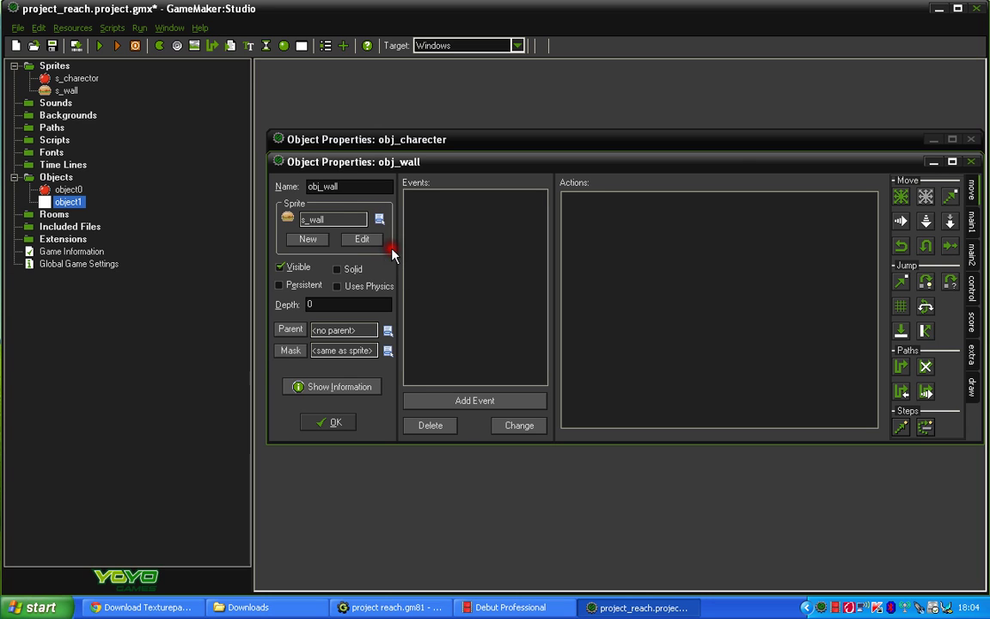
click(340, 269)
click(325, 425)
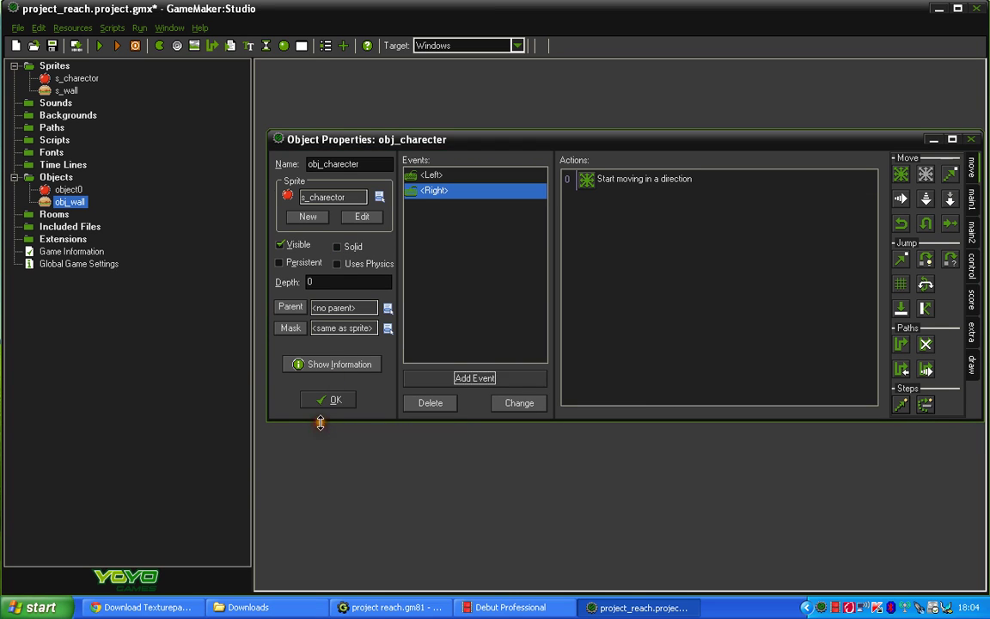
Add a collision event with obj_wall to obj_charecter
click(460, 380)
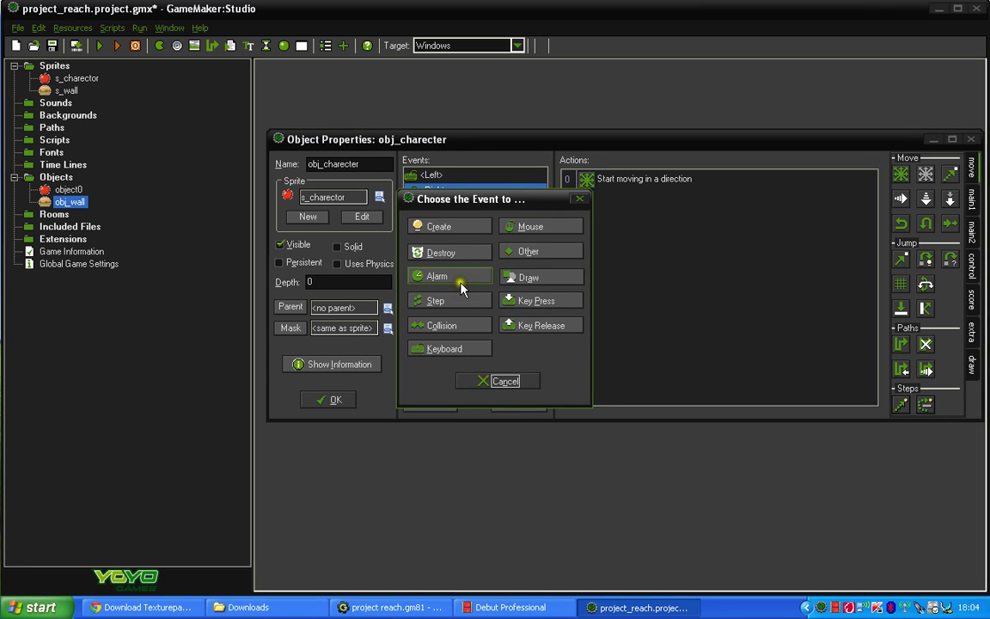
click(448, 330)
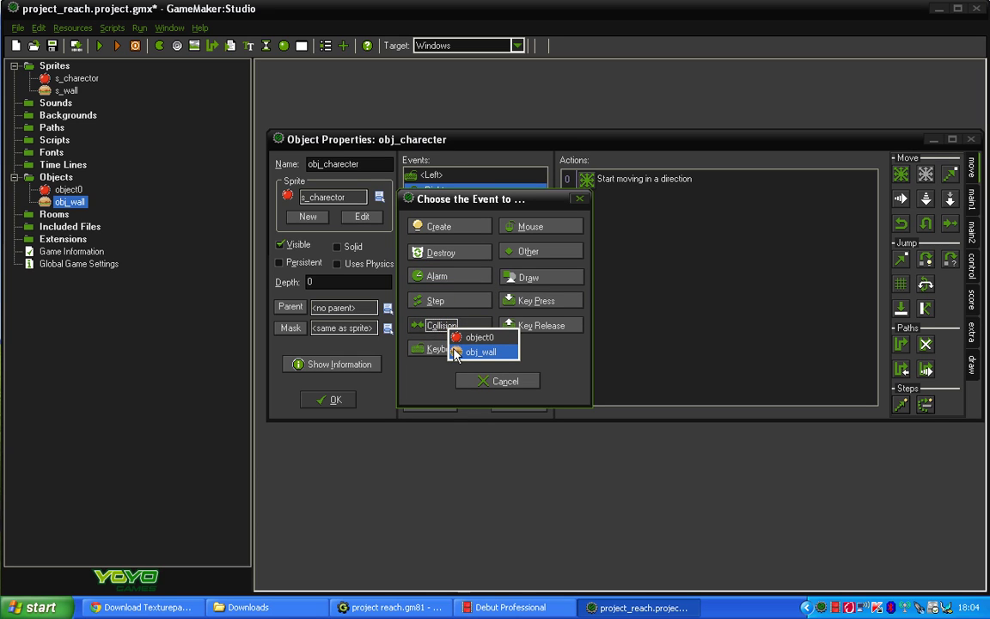
click(456, 352)
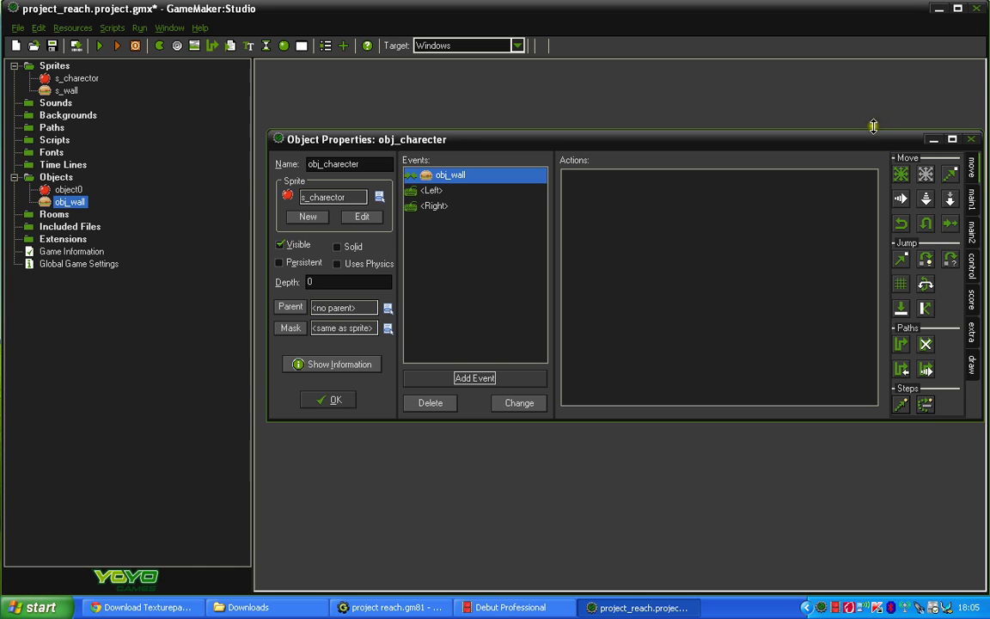
Add a Move to Contact action with direction set to "direction" against solid objects to the collision event, and accept the object's properties
drag(881, 143, 833, 149)
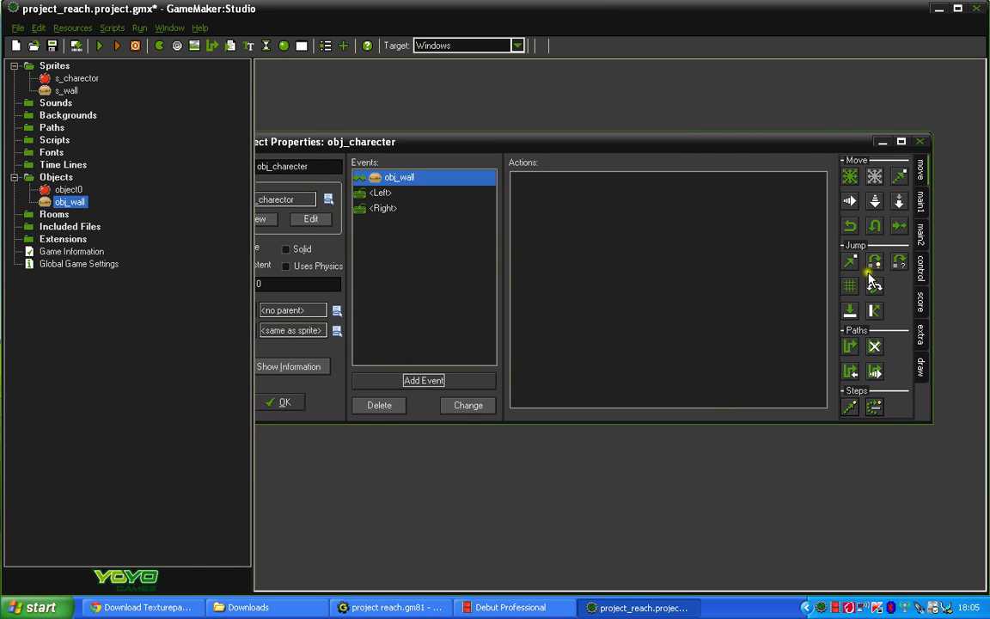
click(851, 315)
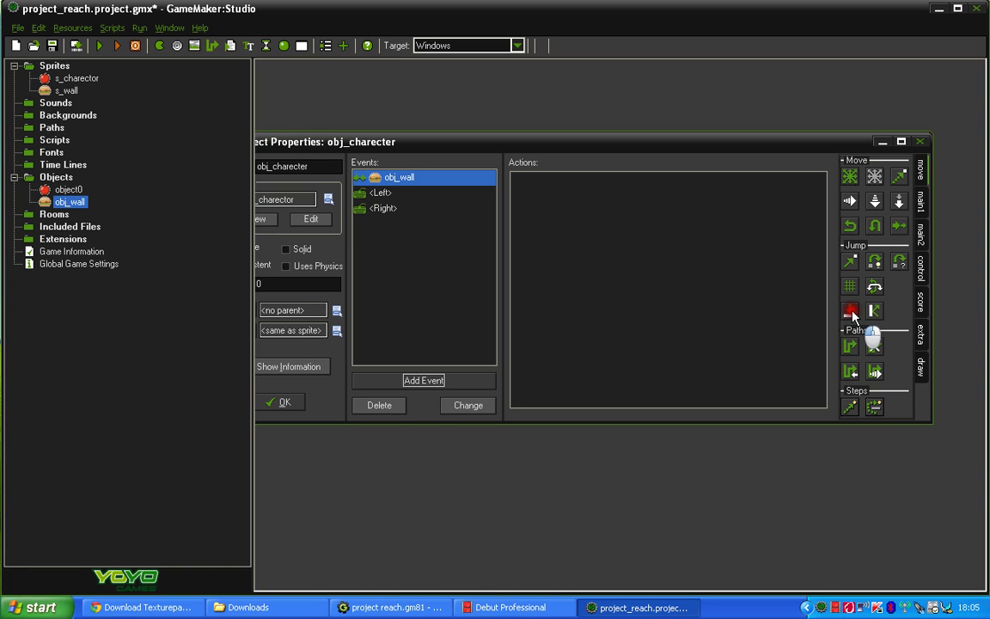
drag(852, 314, 658, 288)
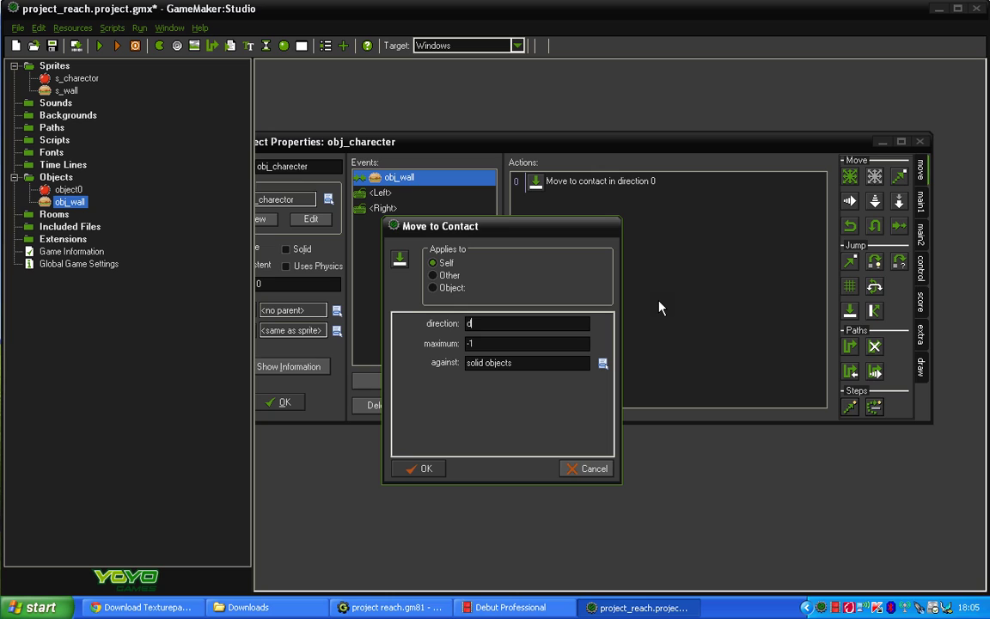
text(direction)
key(BackSpace)
text(n)
click(539, 342)
click(426, 468)
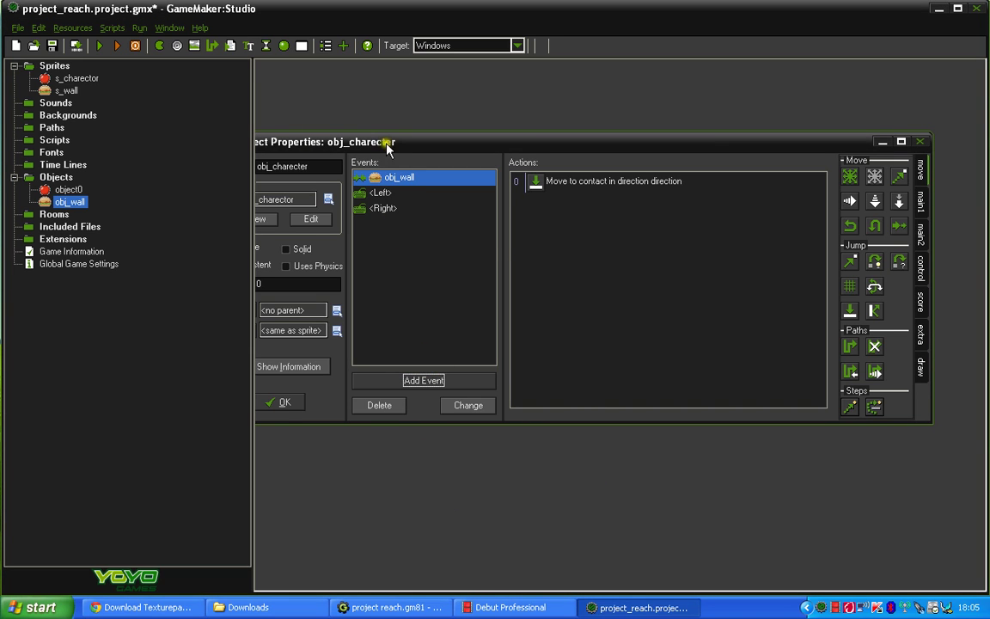
drag(388, 148, 514, 138)
click(404, 390)
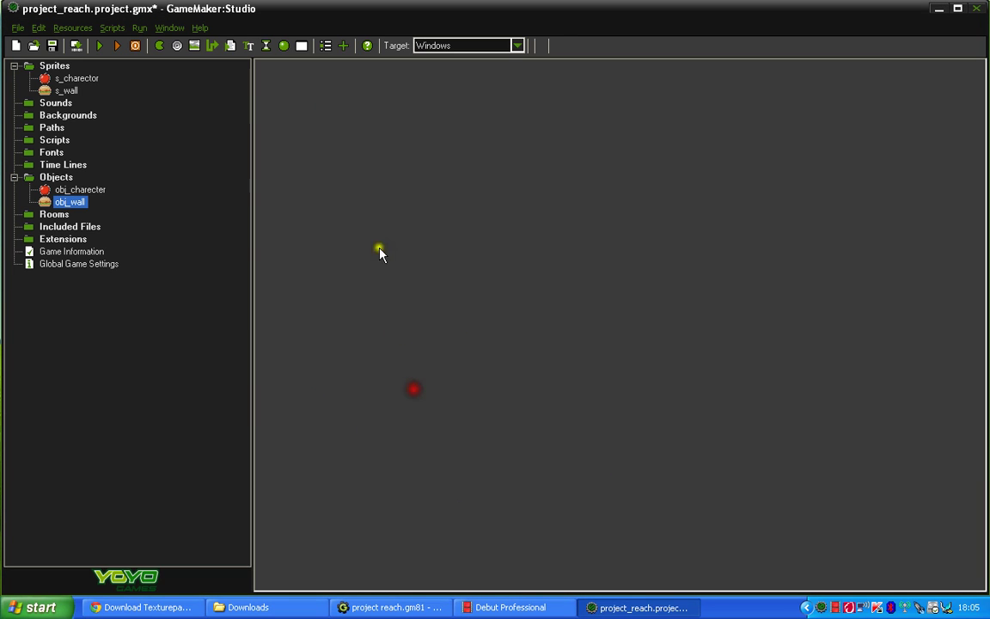
Create a room and line its entire left edge with obj_wall instances from the top corner to the bottom corner
click(305, 48)
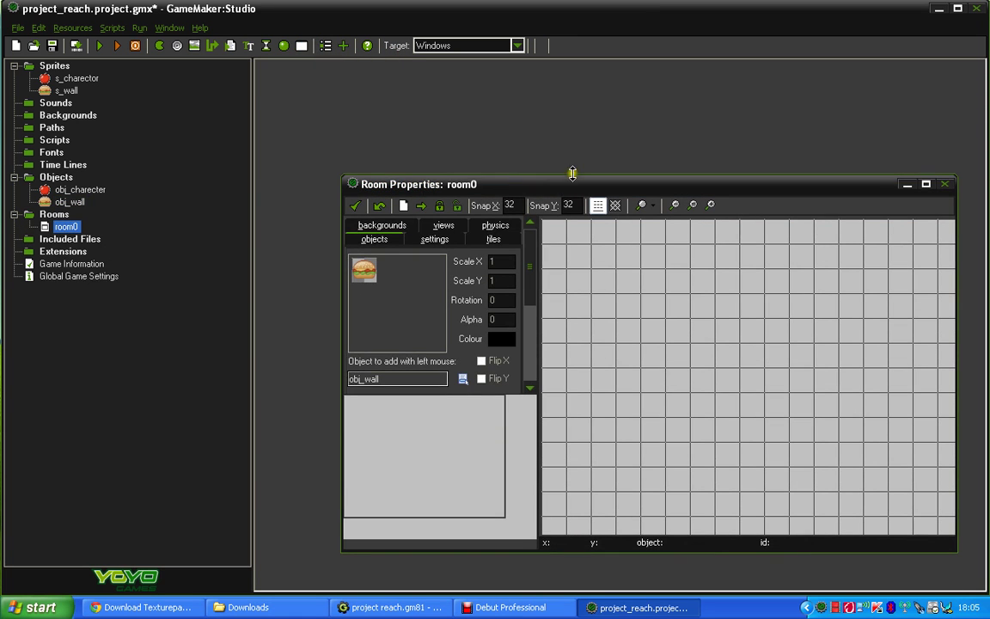
click(921, 188)
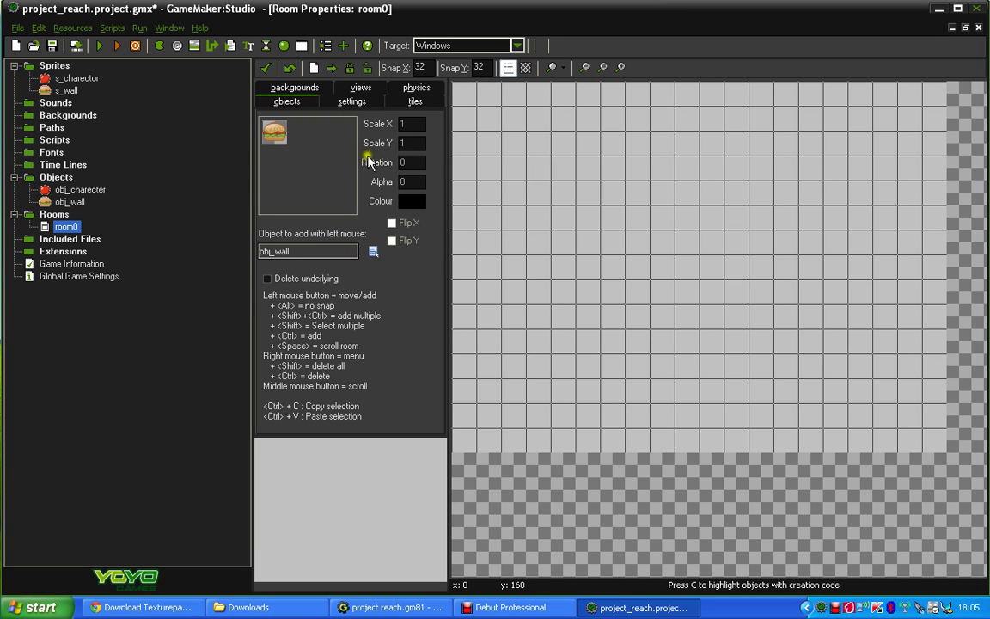
click(483, 112)
click(464, 93)
click(464, 118)
click(464, 143)
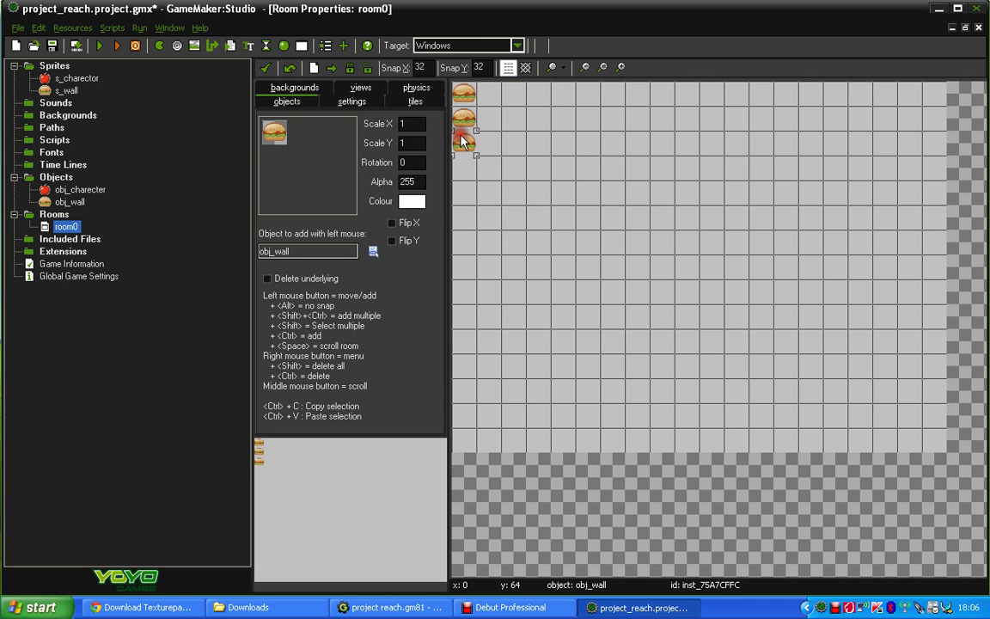
click(464, 168)
click(464, 193)
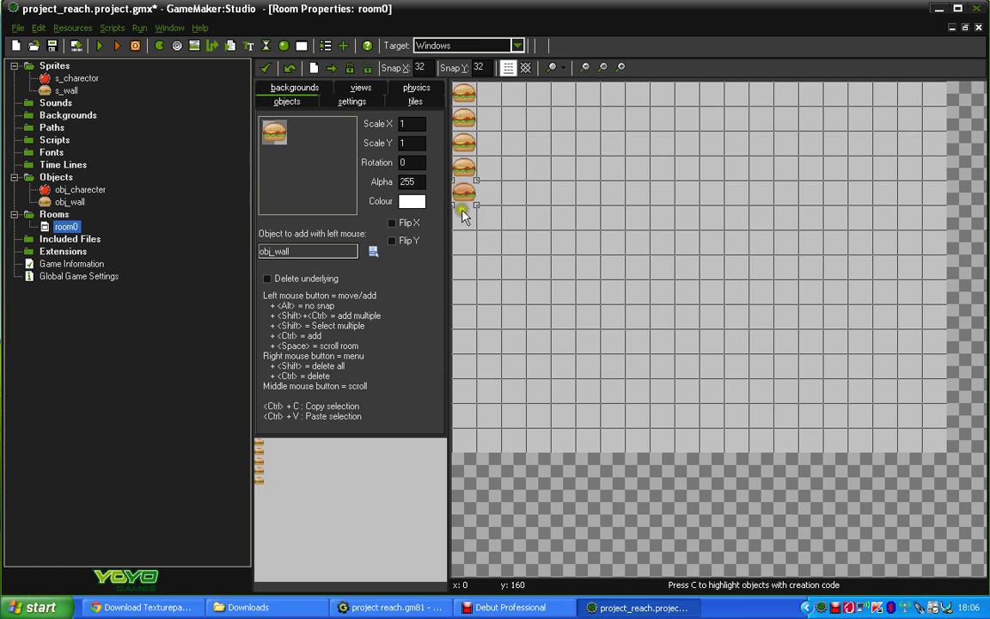
click(464, 217)
click(464, 241)
click(464, 266)
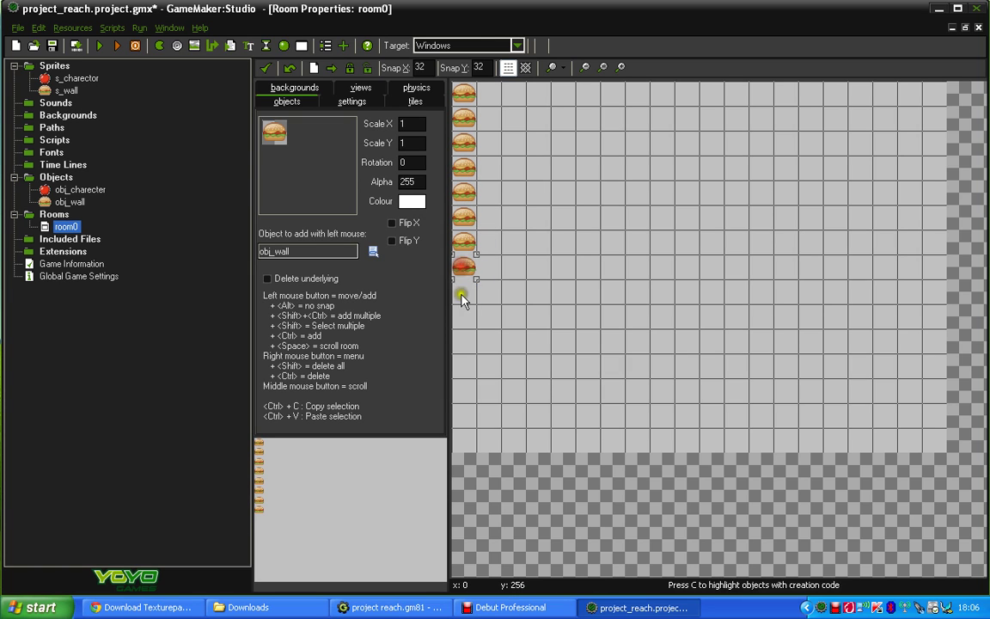
click(464, 291)
click(464, 317)
click(464, 341)
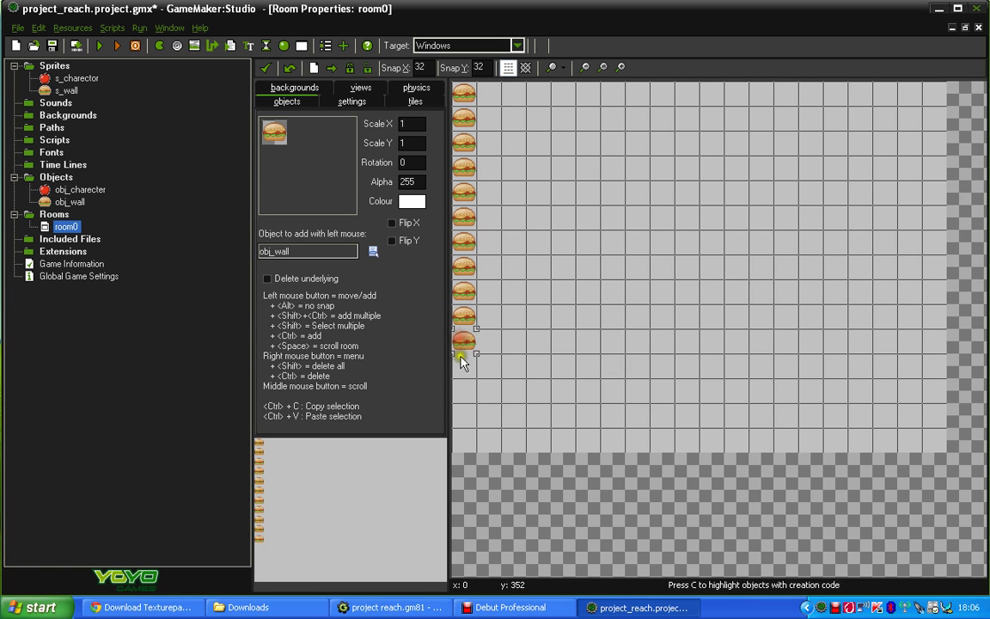
click(465, 366)
click(464, 390)
click(464, 415)
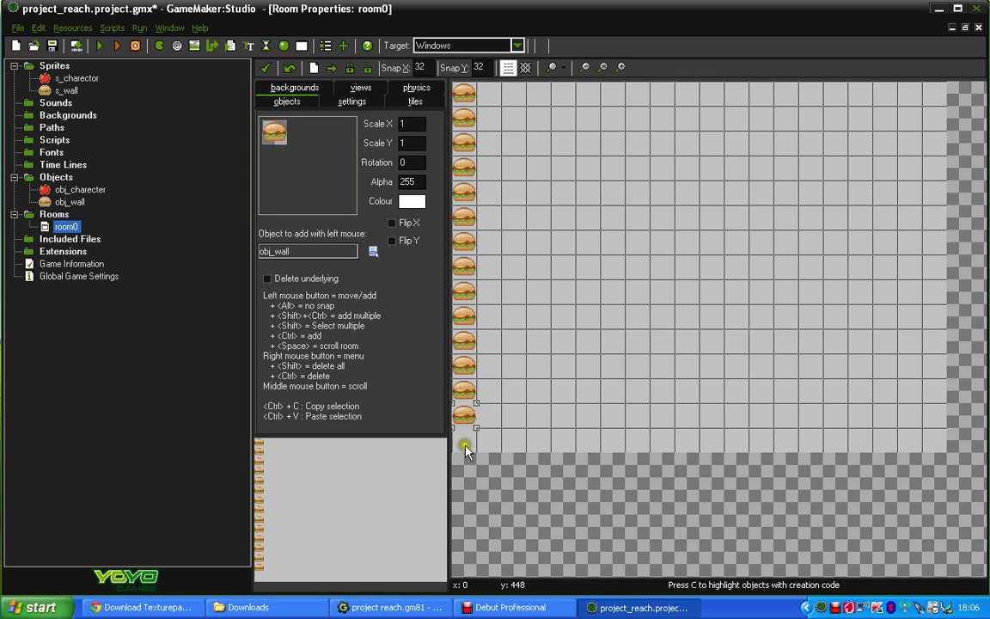
click(464, 442)
Line the room's entire bottom edge with obj_wall instances up to the bottom-right corner, filling every skipped grid cell
click(494, 438)
click(515, 438)
click(546, 446)
click(562, 446)
click(588, 447)
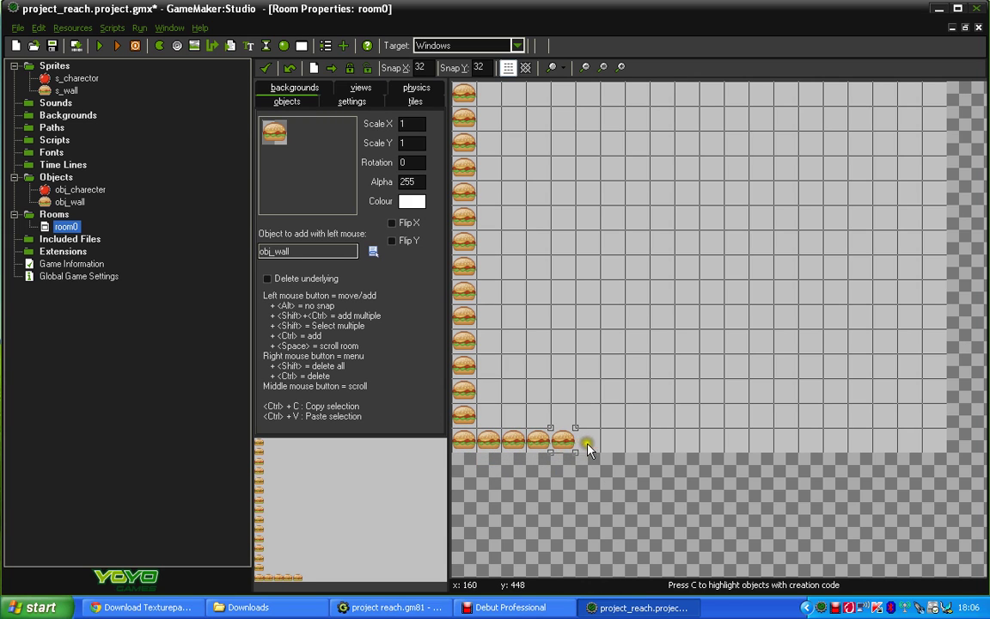
click(611, 442)
click(645, 440)
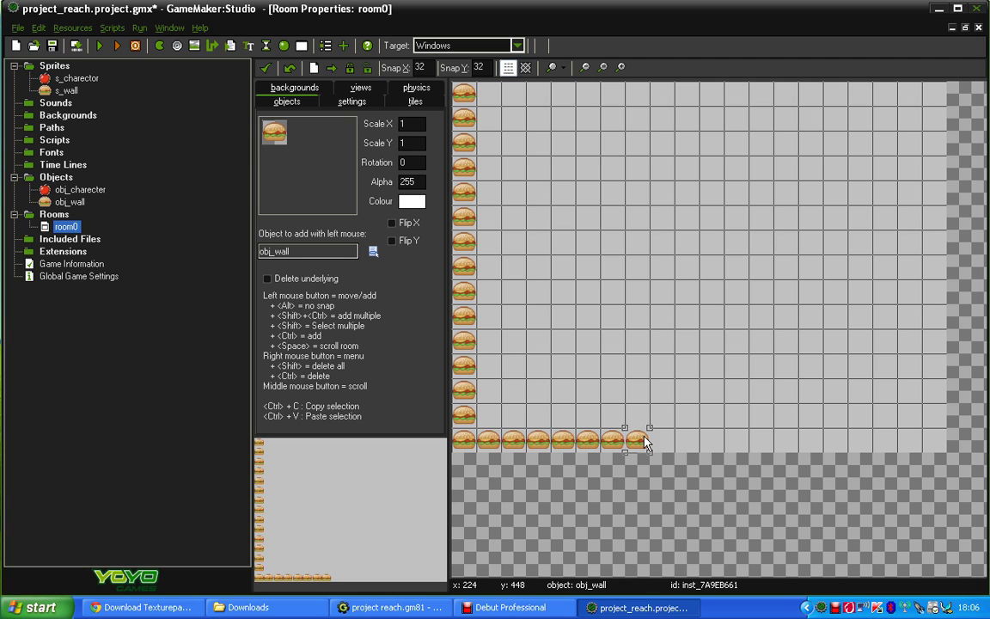
drag(654, 440, 696, 434)
click(714, 437)
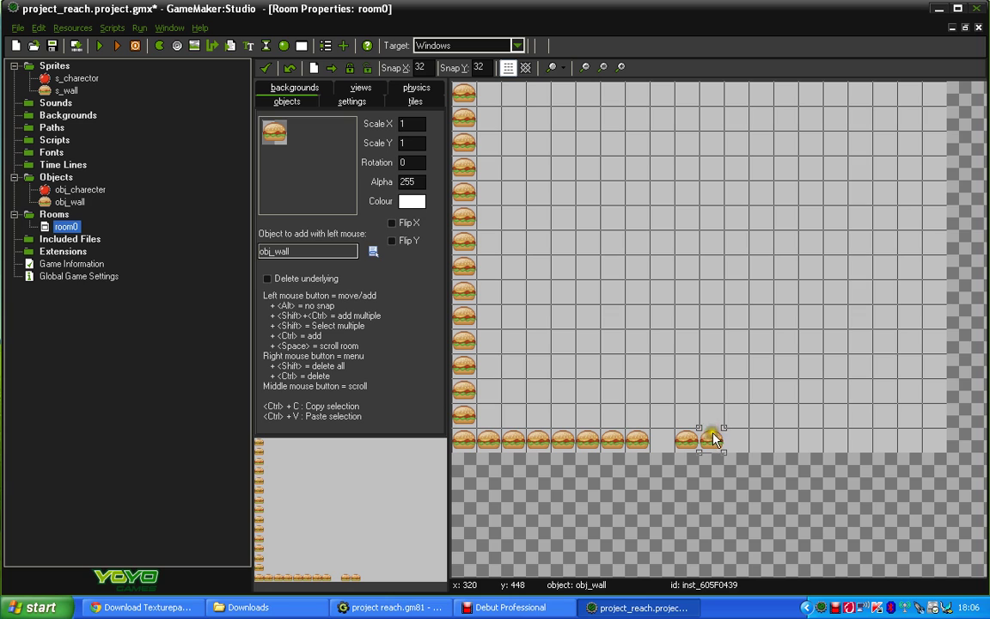
click(742, 449)
click(761, 444)
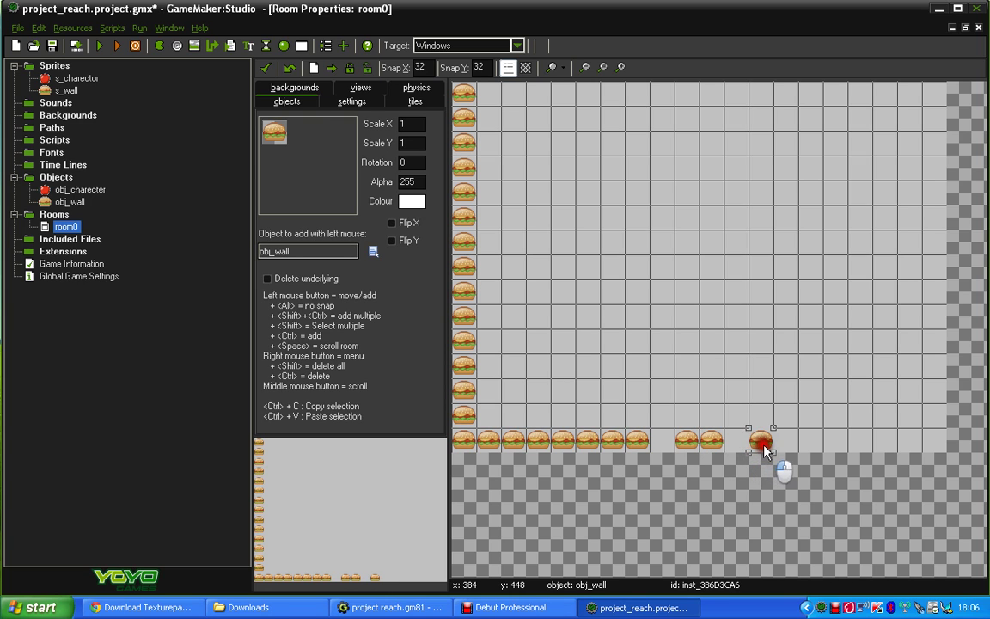
drag(737, 441, 787, 436)
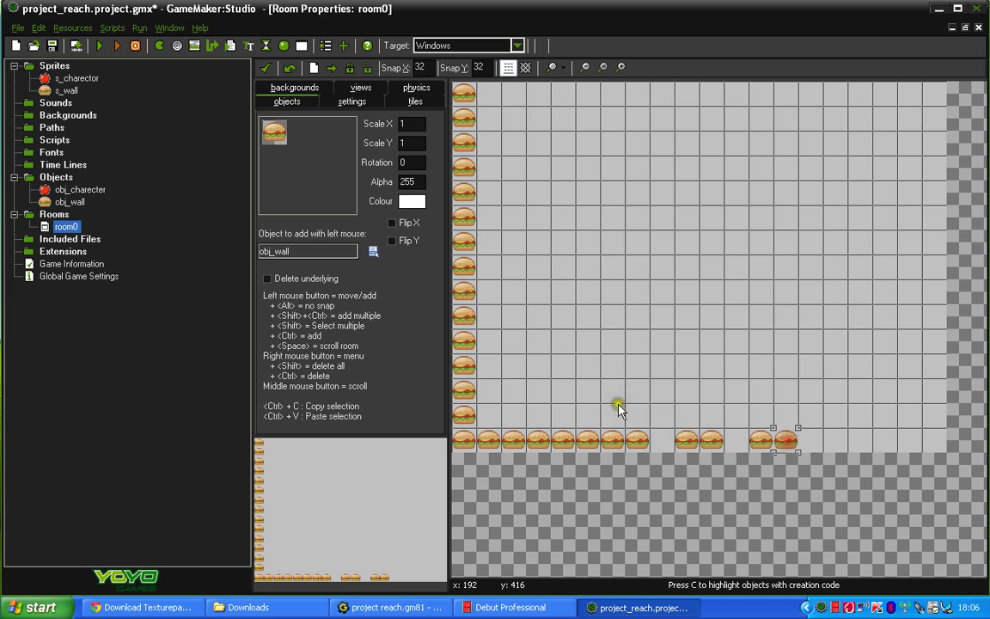
click(659, 438)
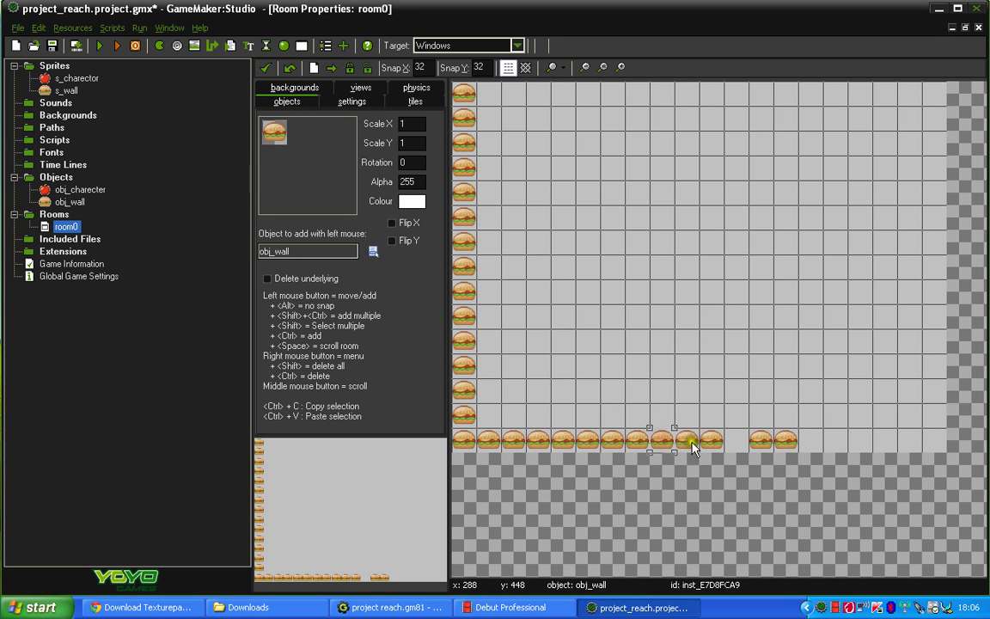
click(742, 441)
click(810, 441)
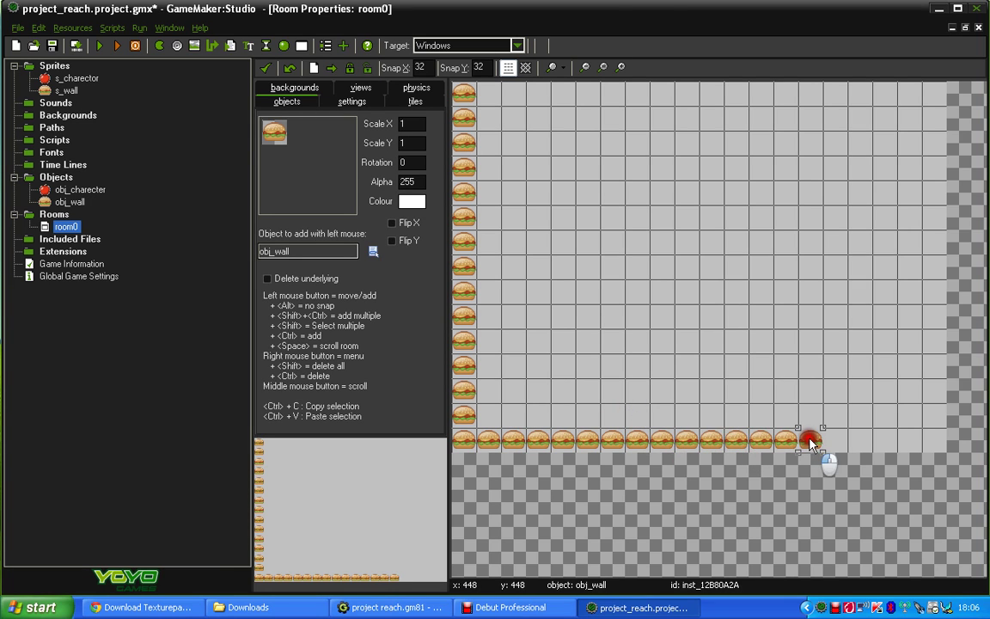
click(836, 441)
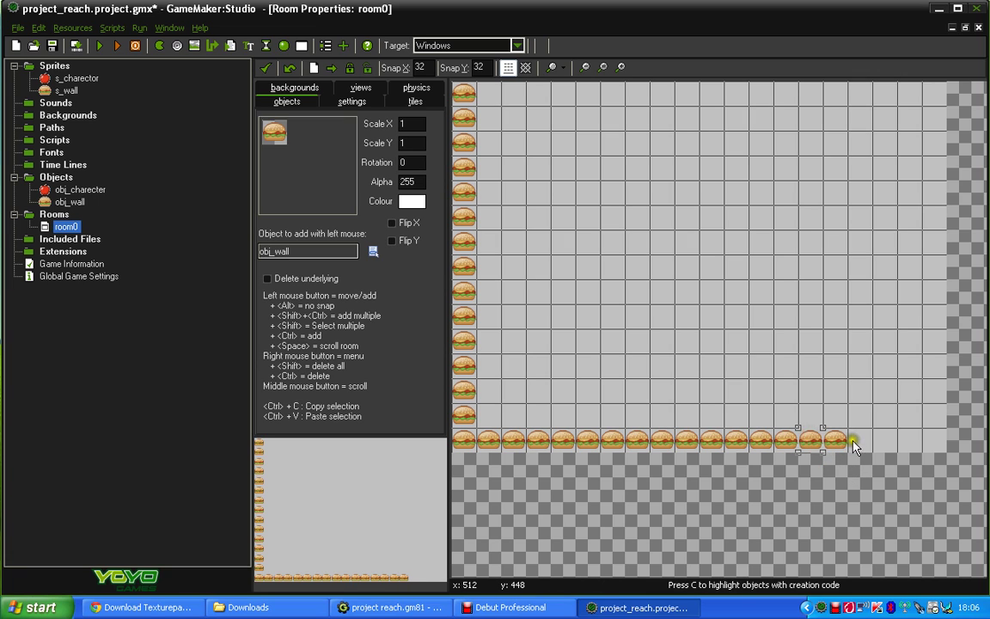
click(860, 441)
click(883, 442)
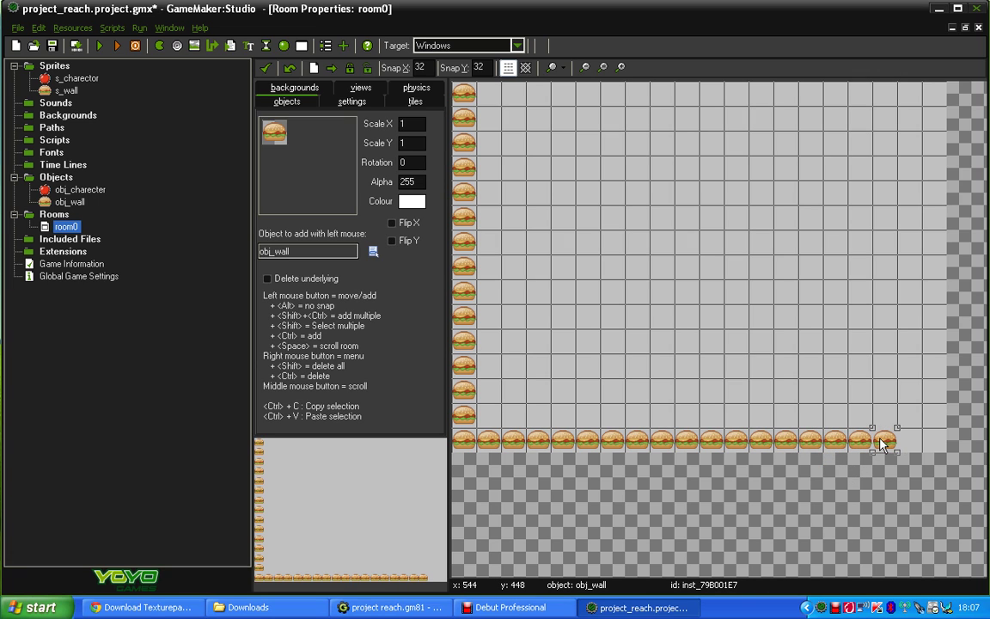
click(903, 443)
click(935, 442)
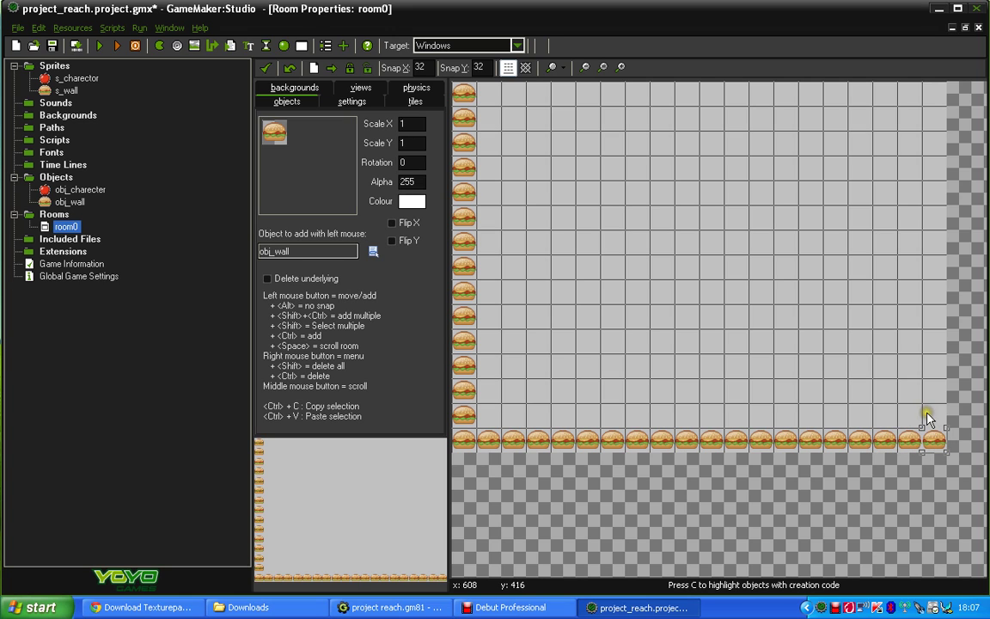
Line the room's entire right edge with obj_wall instances from just above the bottom corner to the top corner
click(934, 416)
click(934, 391)
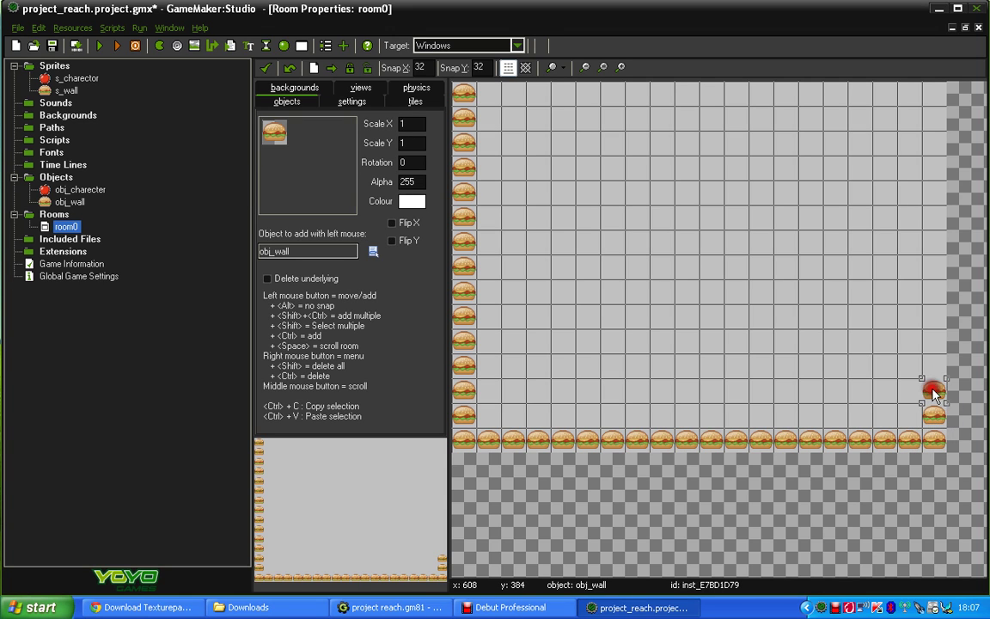
click(934, 366)
click(934, 341)
click(934, 317)
click(935, 293)
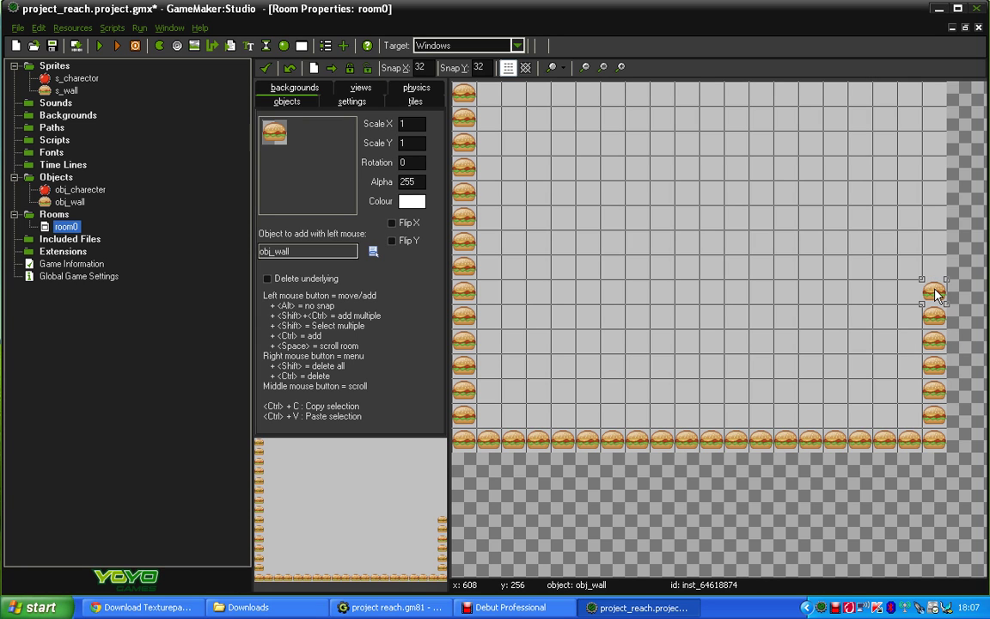
click(935, 268)
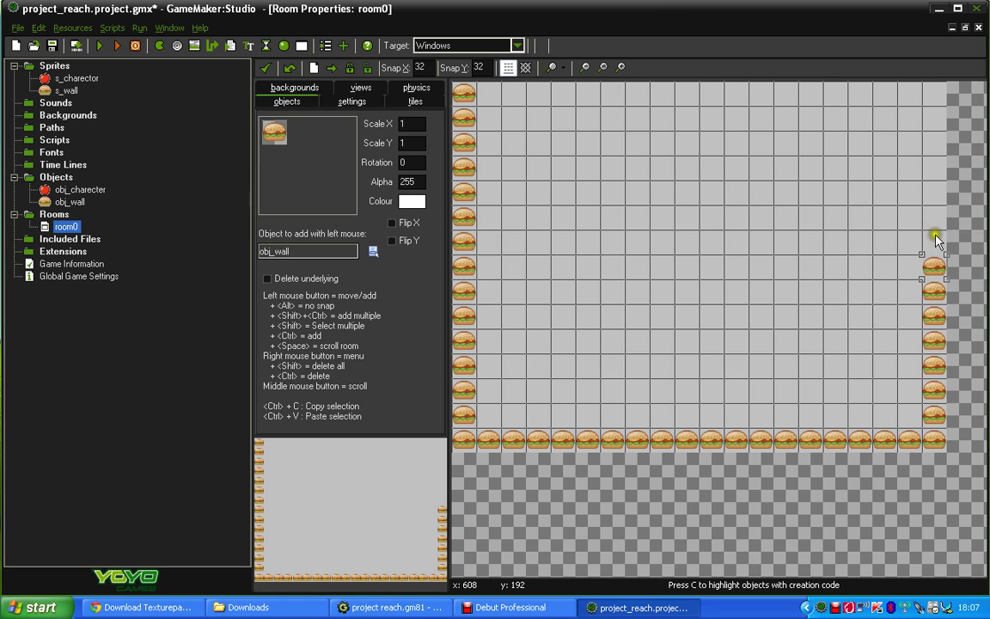
click(935, 241)
click(935, 217)
click(936, 192)
click(936, 168)
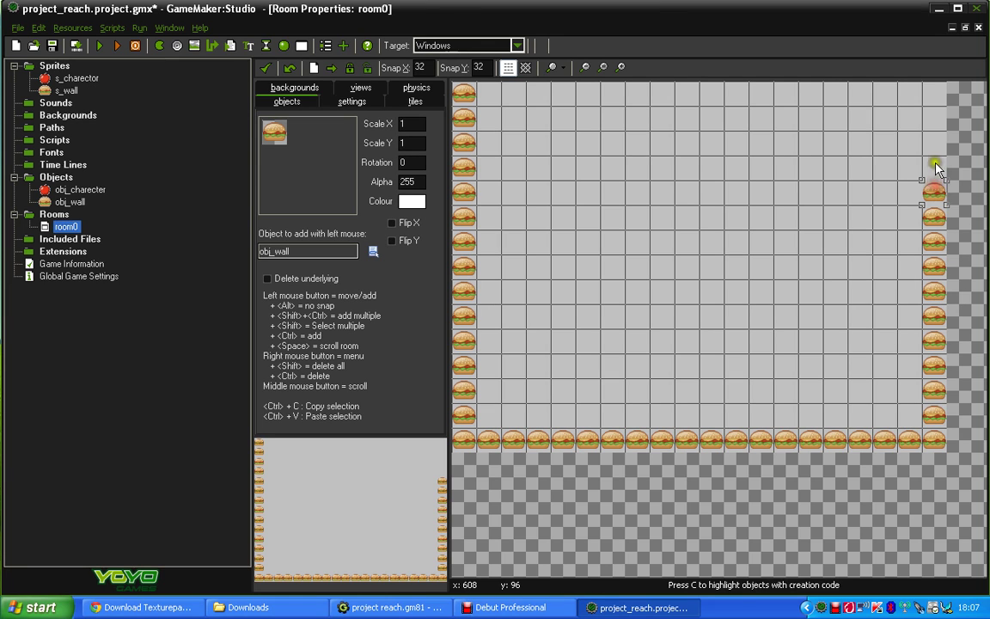
click(936, 142)
click(933, 93)
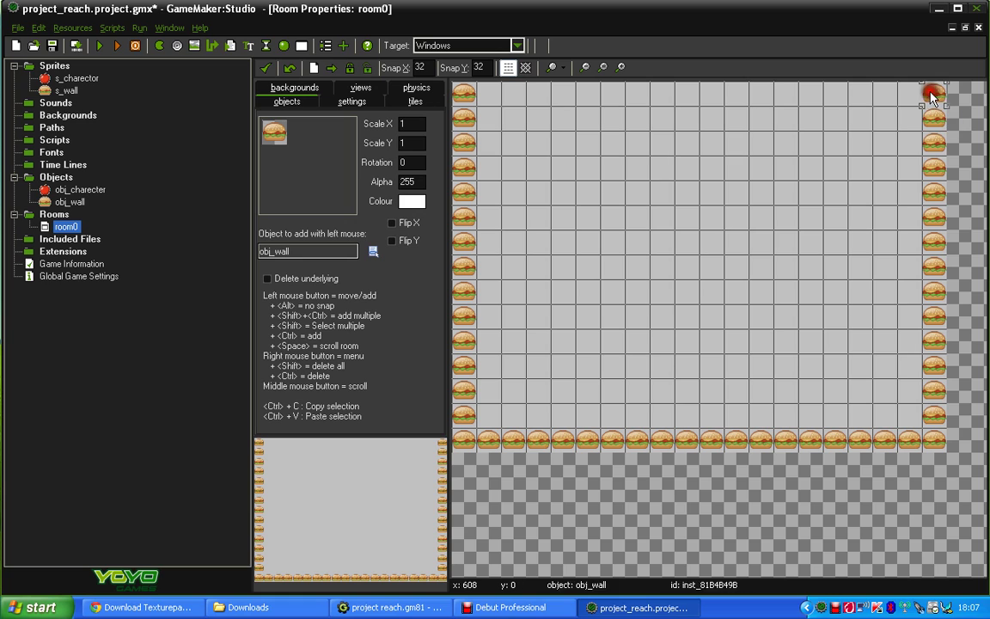
Line the room's entire top edge with obj_wall instances between the two corners to close the border
click(908, 93)
click(875, 94)
click(860, 93)
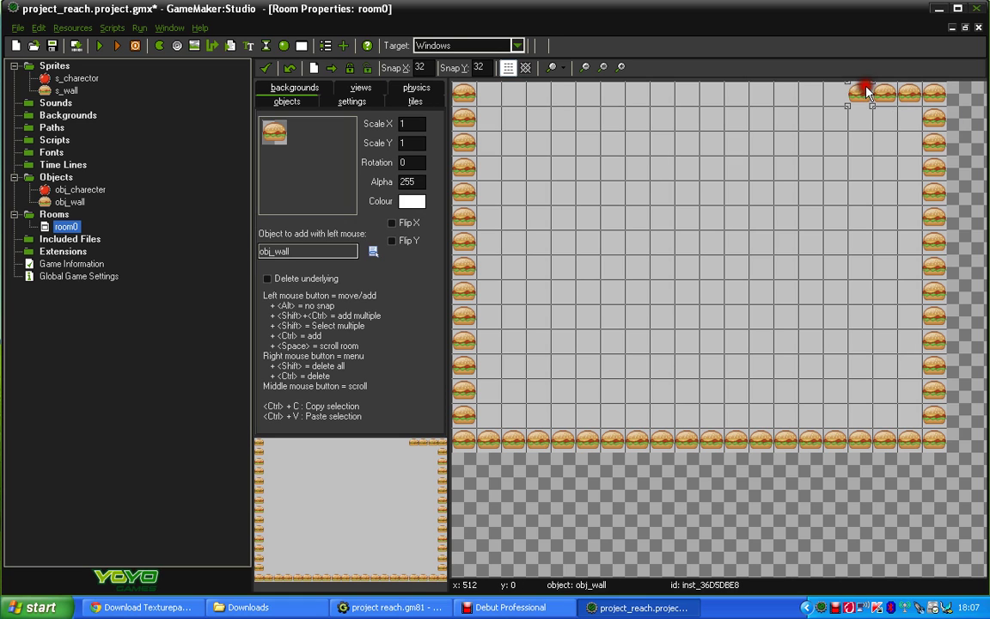
click(832, 93)
click(813, 95)
click(785, 93)
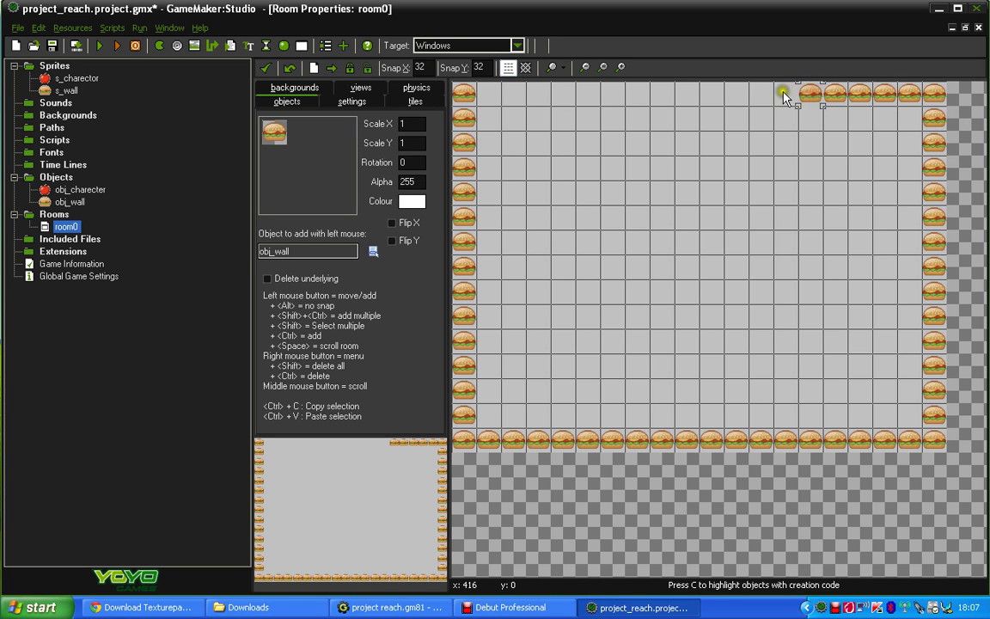
click(763, 92)
click(733, 96)
click(719, 97)
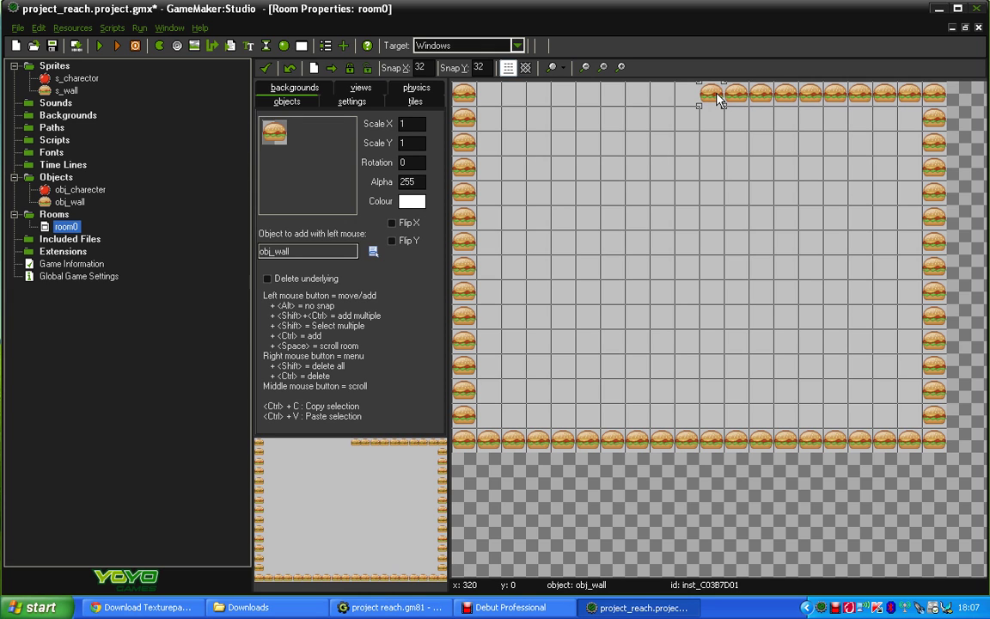
click(688, 95)
click(658, 96)
click(642, 94)
click(623, 95)
click(594, 95)
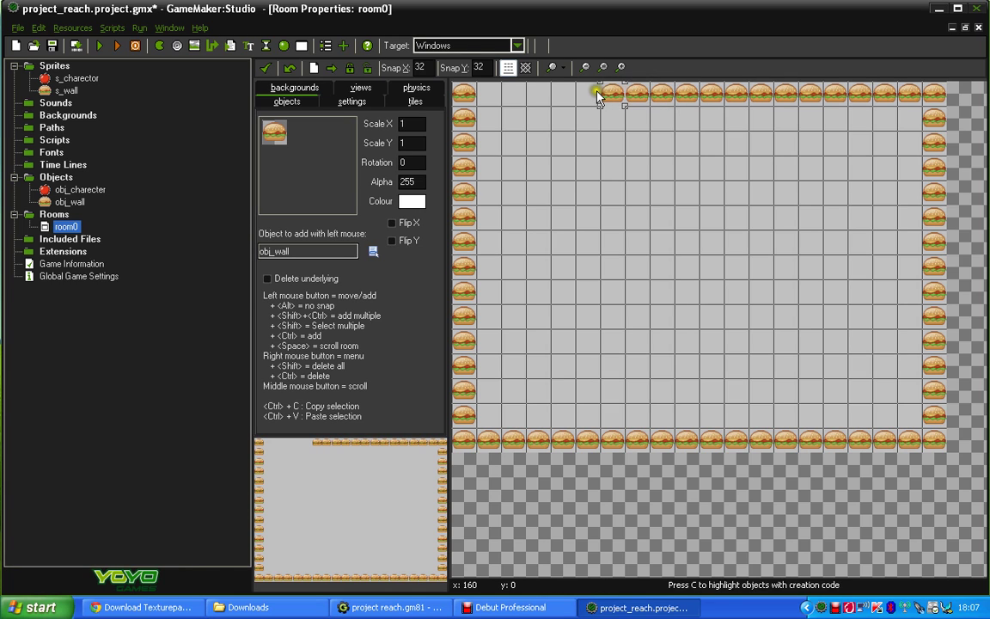
click(566, 95)
click(531, 96)
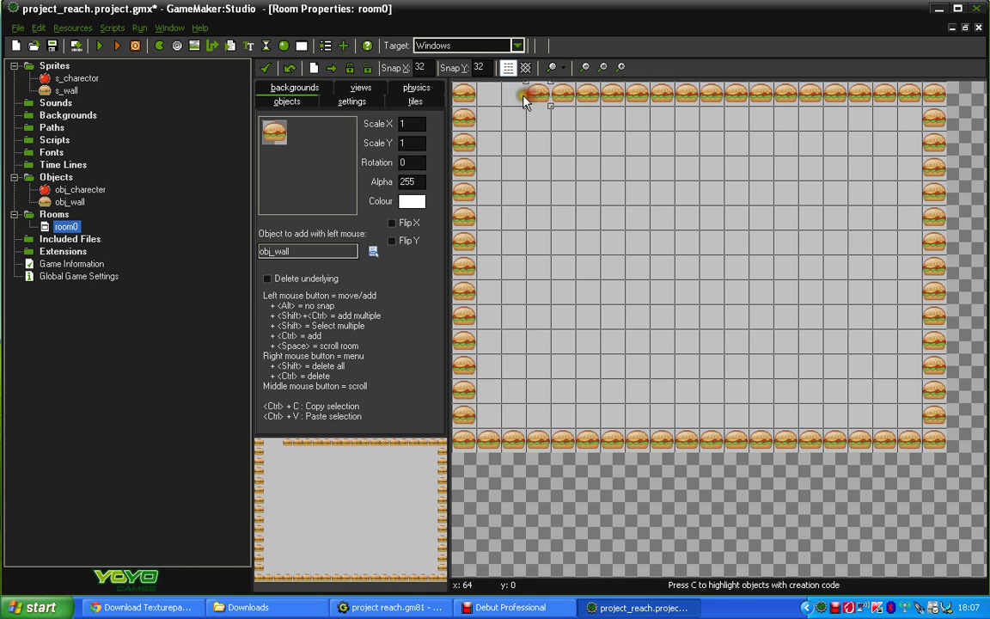
click(513, 95)
click(492, 94)
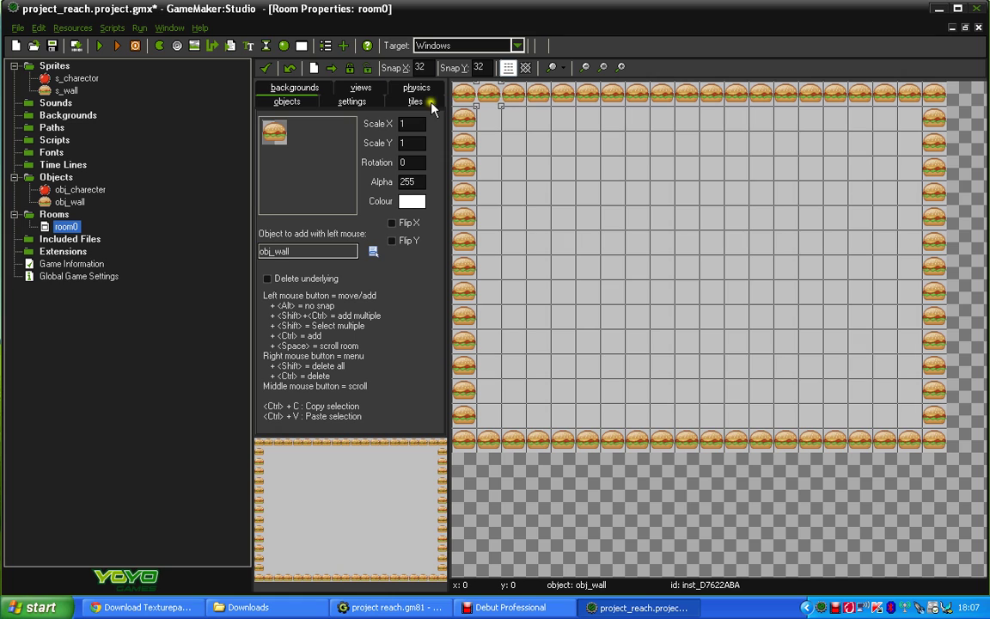
Choose obj_charecter as the object to add to the room
click(374, 258)
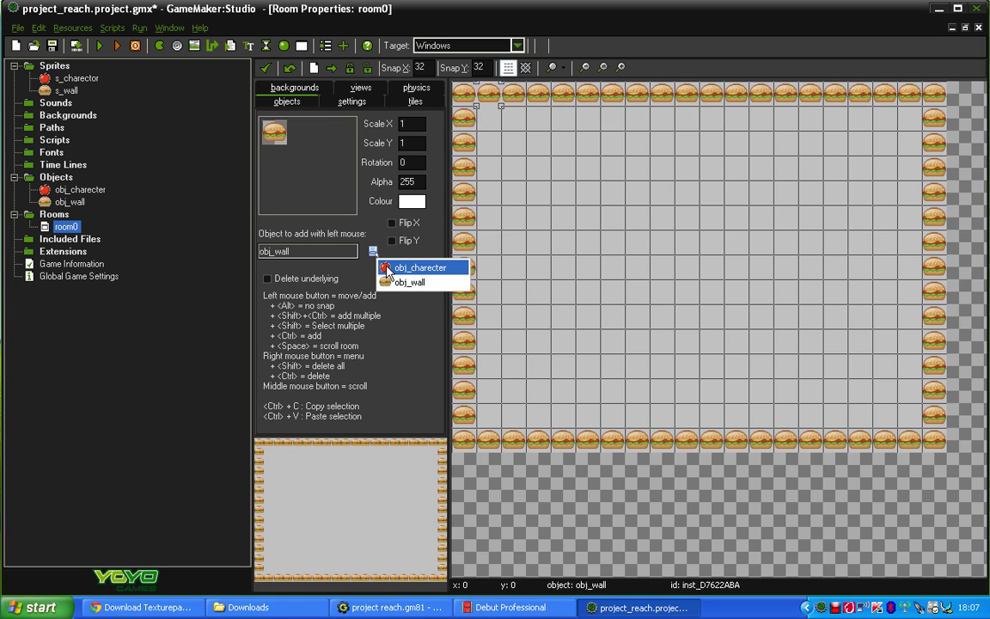
click(388, 270)
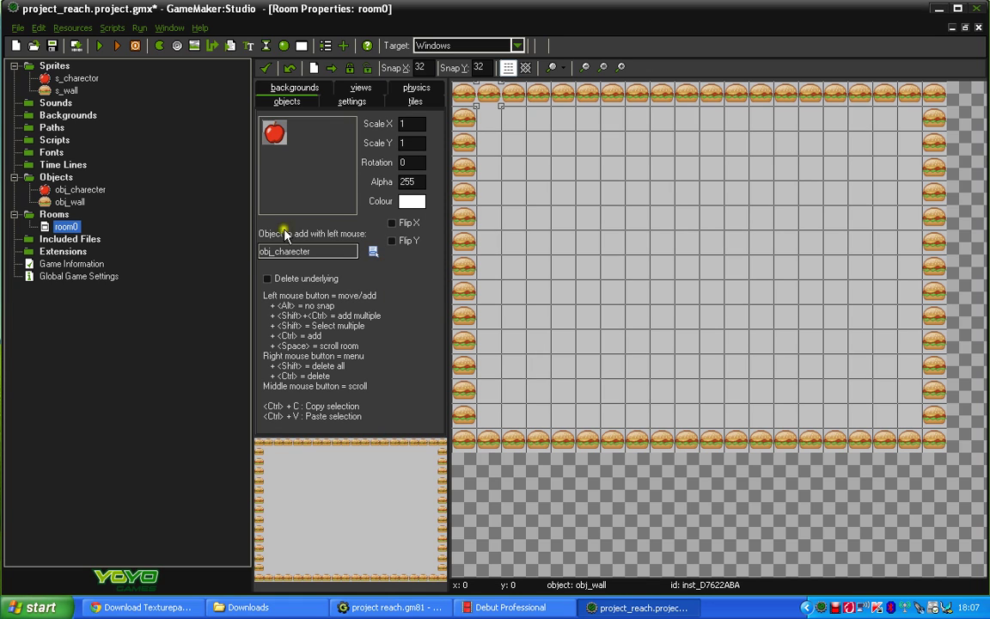
click(282, 174)
click(301, 145)
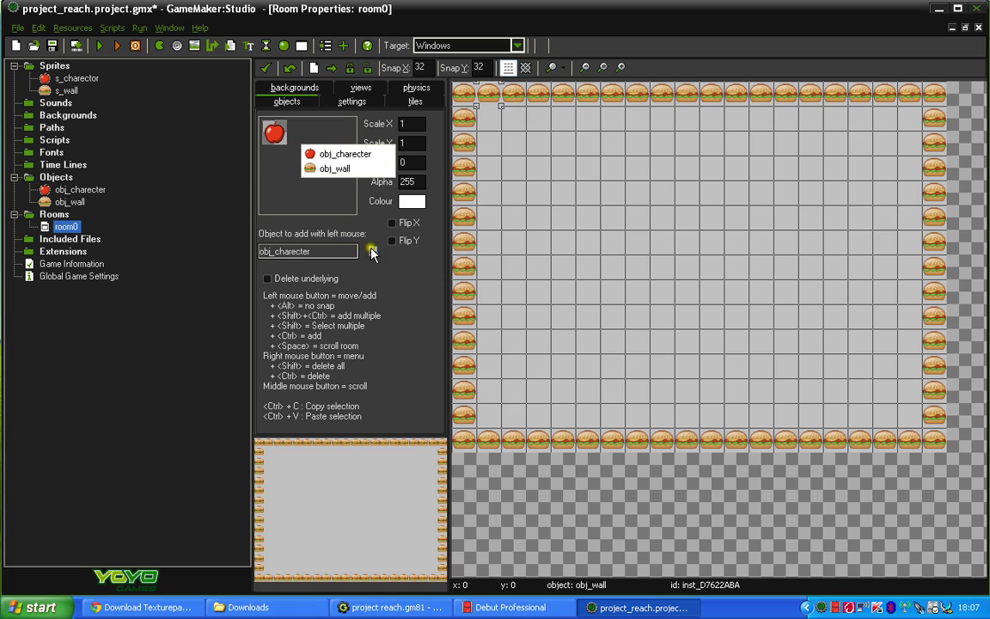
click(359, 155)
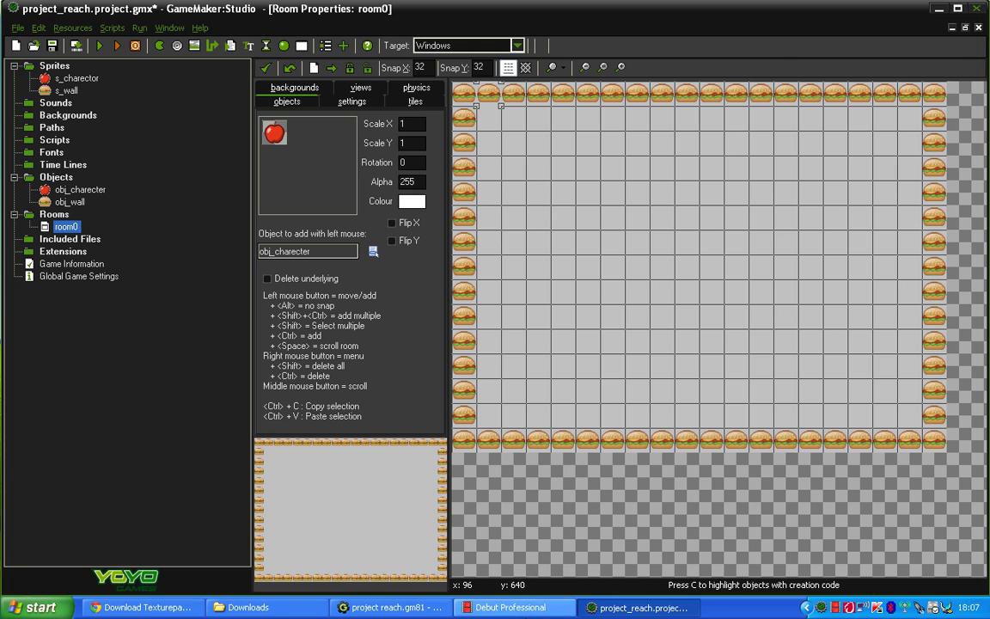
click(510, 606)
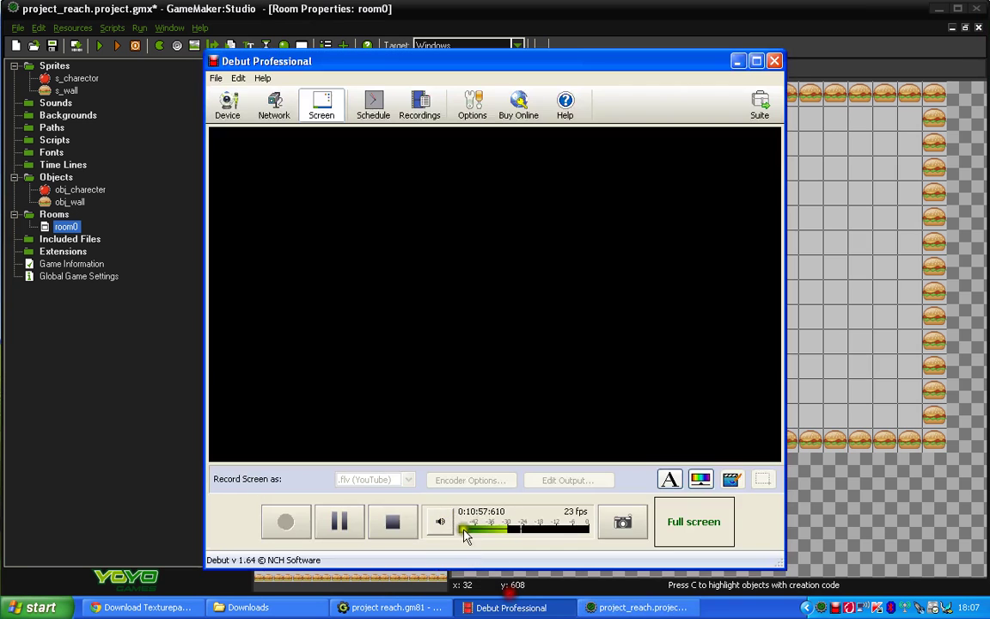
click(330, 525)
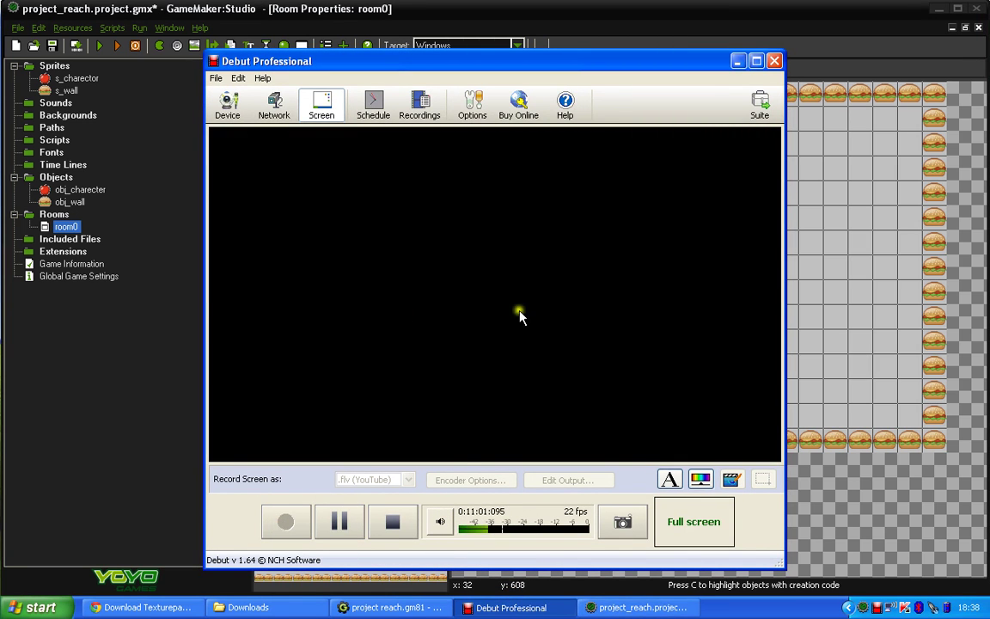
click(739, 63)
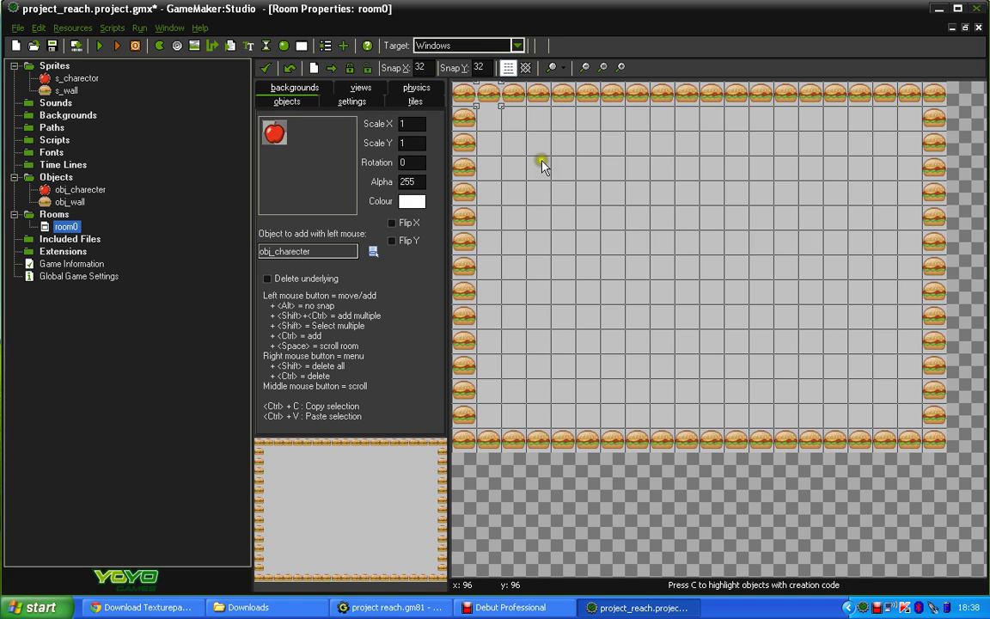
Place one obj_charecter instance near the middle of the room and accept the room's properties
click(666, 241)
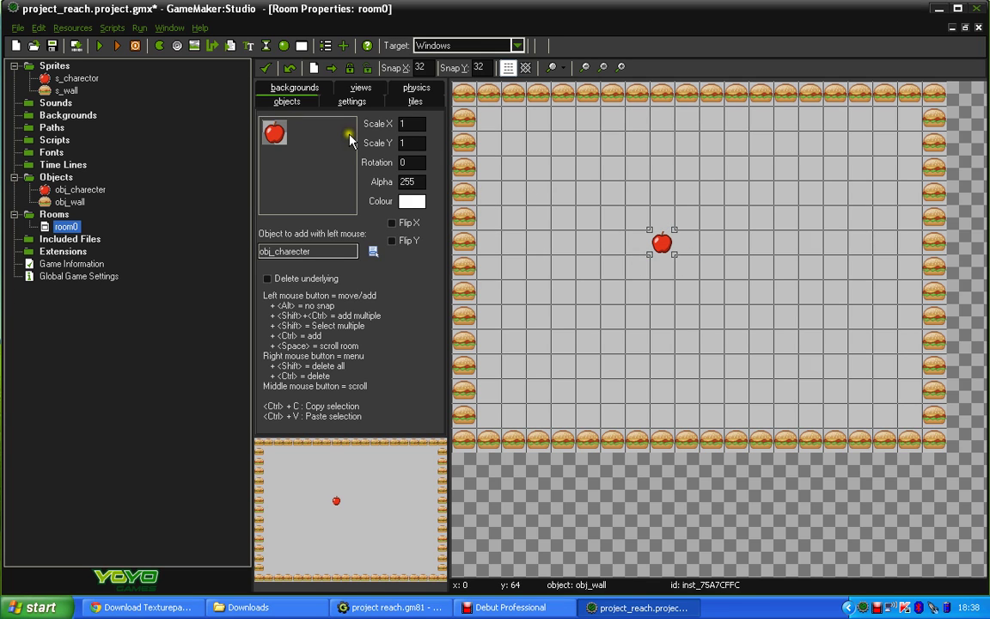
click(266, 70)
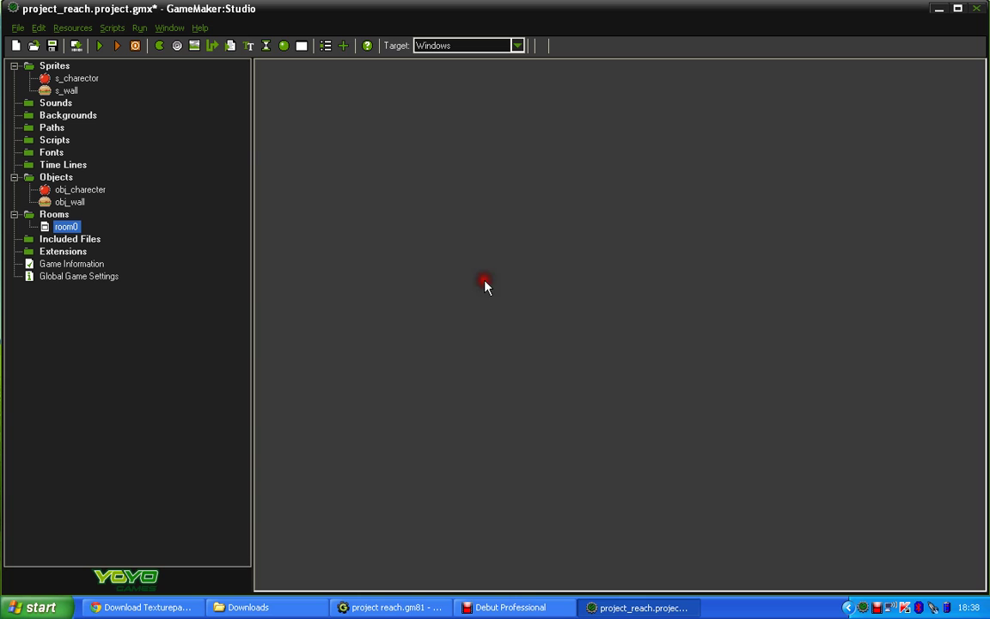
Run the game and test the character's horizontal movement by steering it left and right repeatedly
click(101, 47)
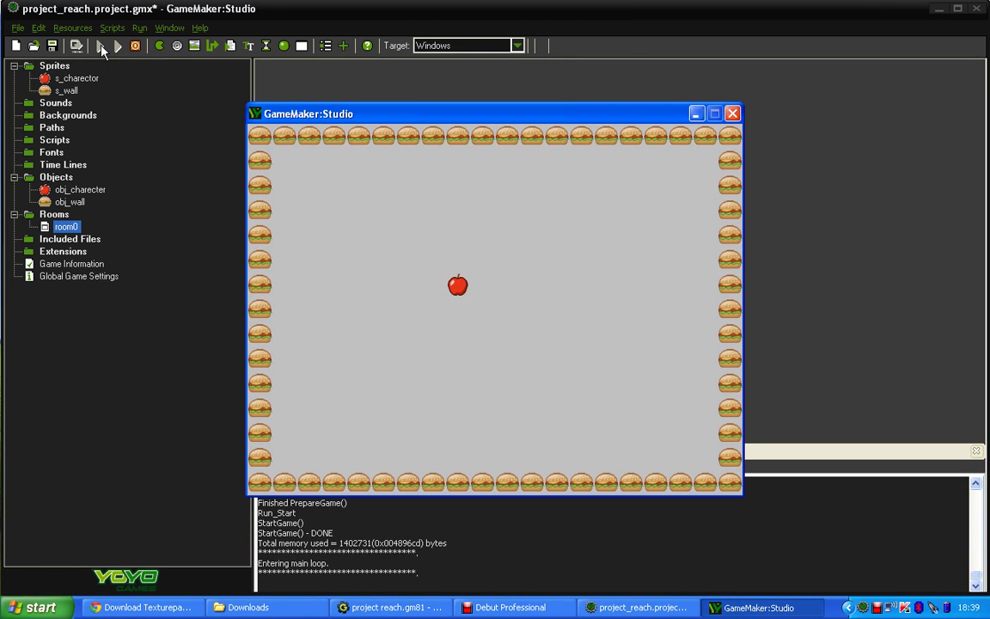
key(Right)
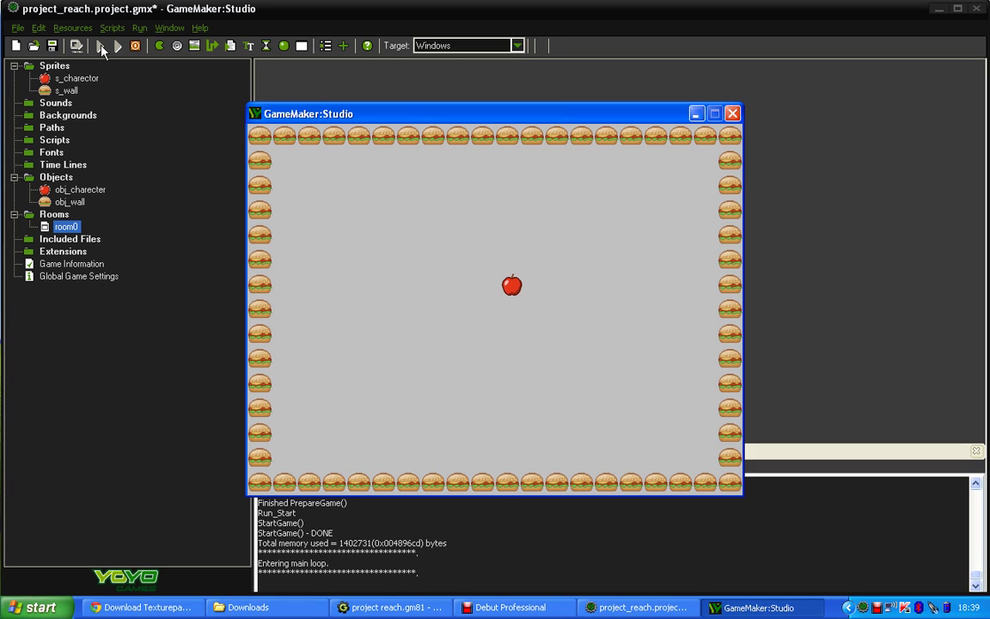
key(Left)
key(Left)
key(Right)
key(Left)
key(Right)
key(Left)
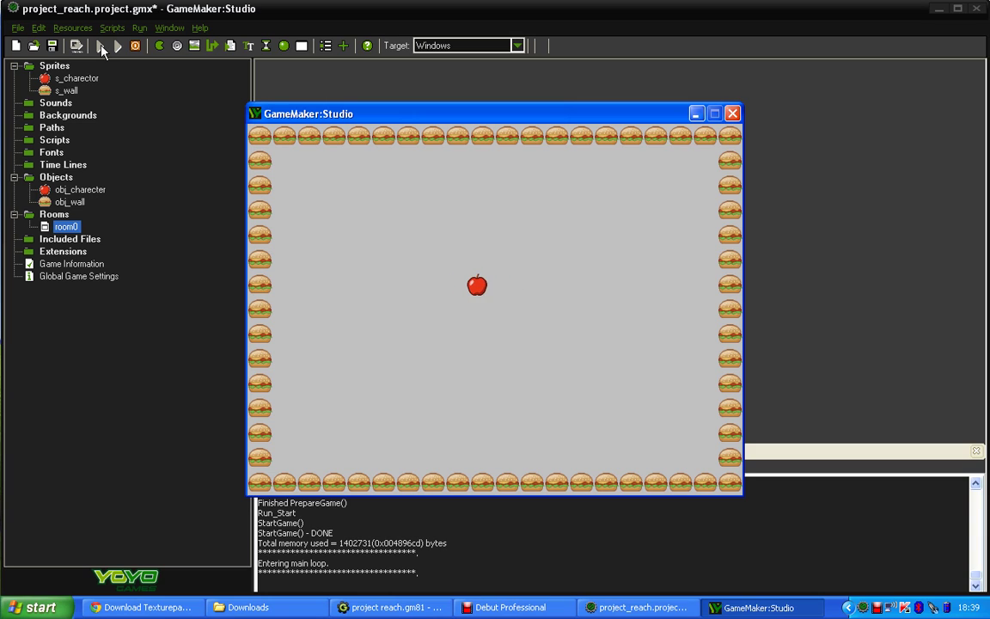
key(Right)
key(Left)
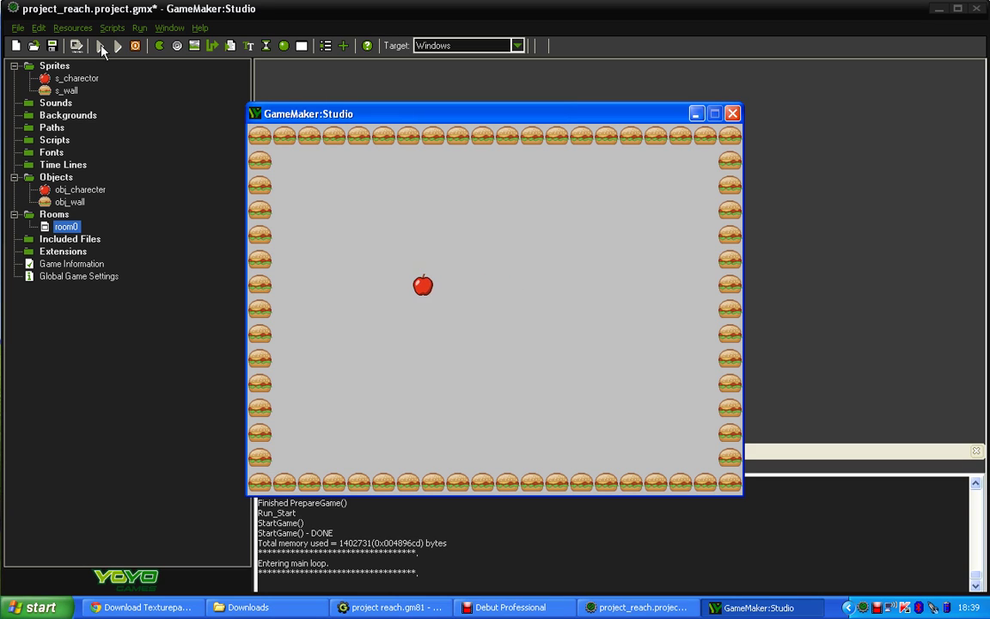
key(Right)
key(Left)
key(Right)
key(Left)
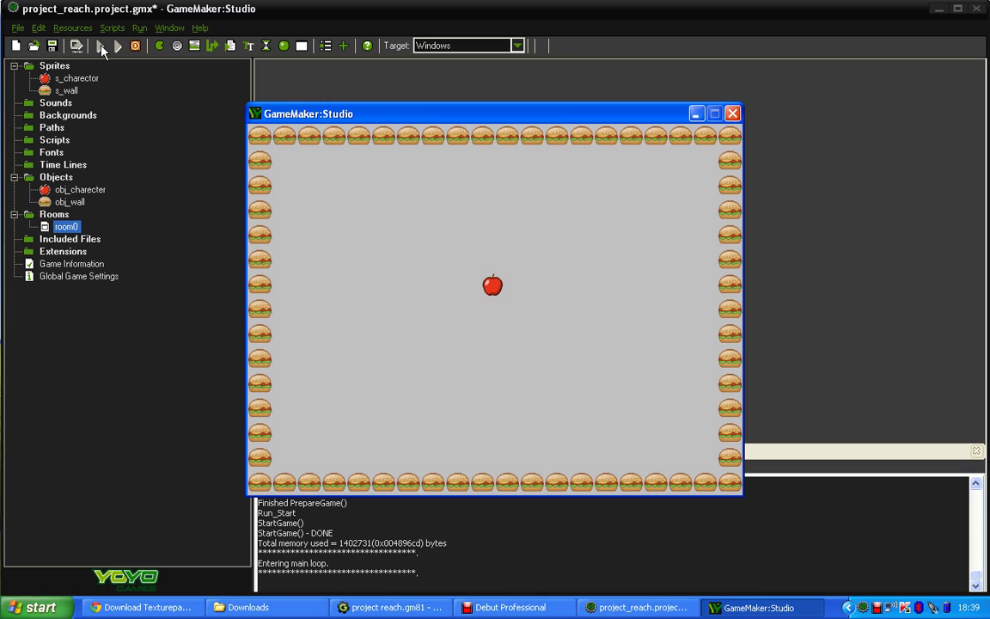
Steer the character right and left across the room to test its movement, and close the running game
key(Right)
key(Right)
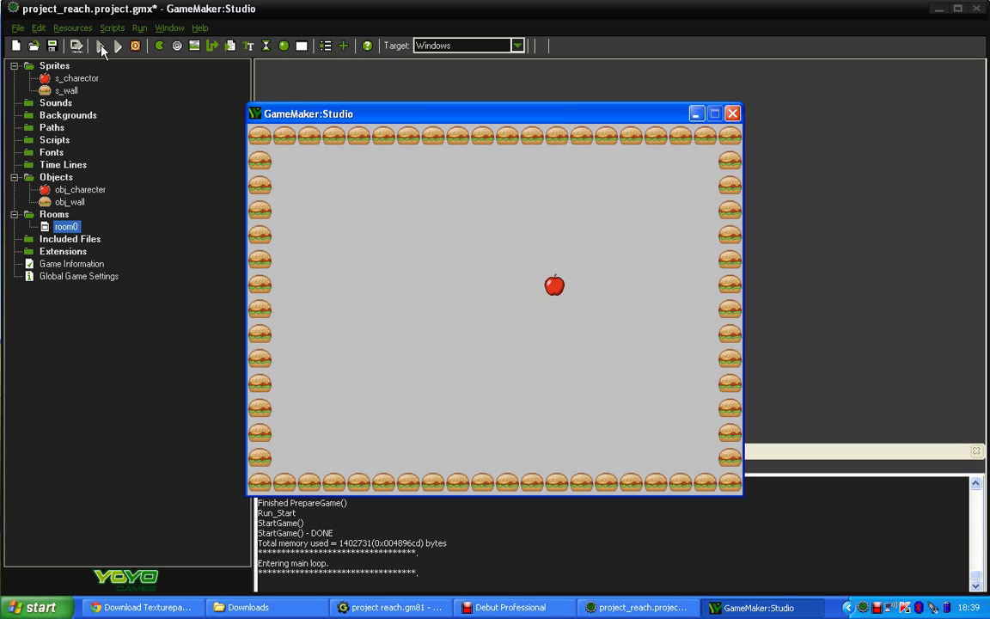
key(Left)
key(Right)
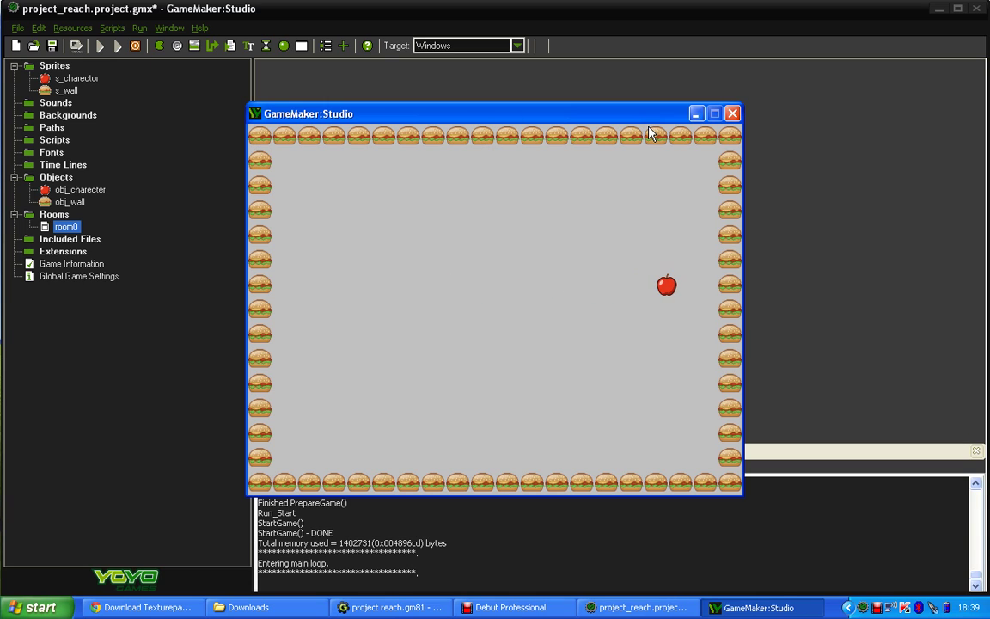
key(Left)
key(Left)
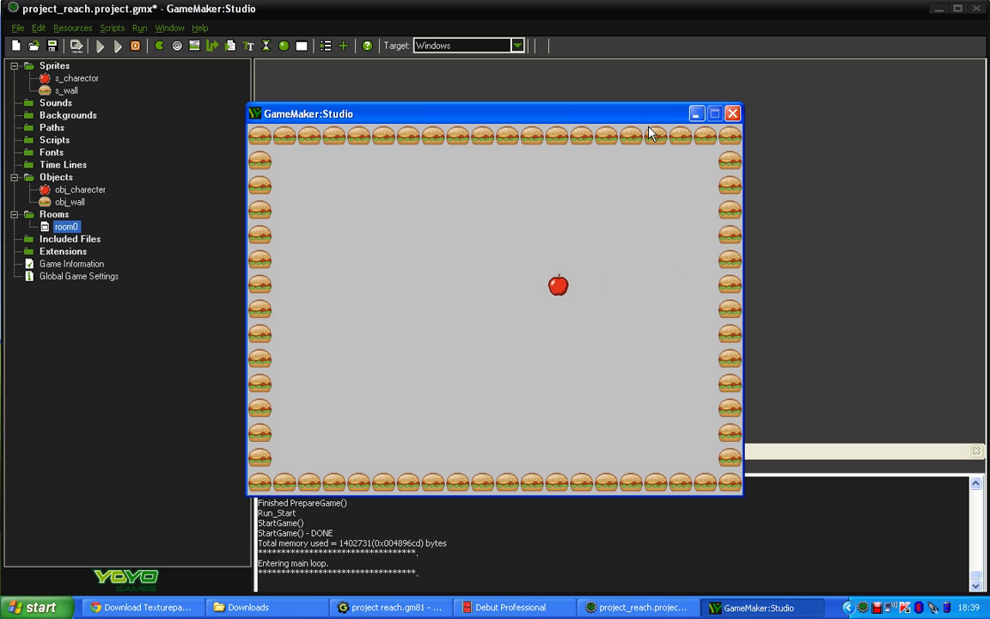
click(734, 113)
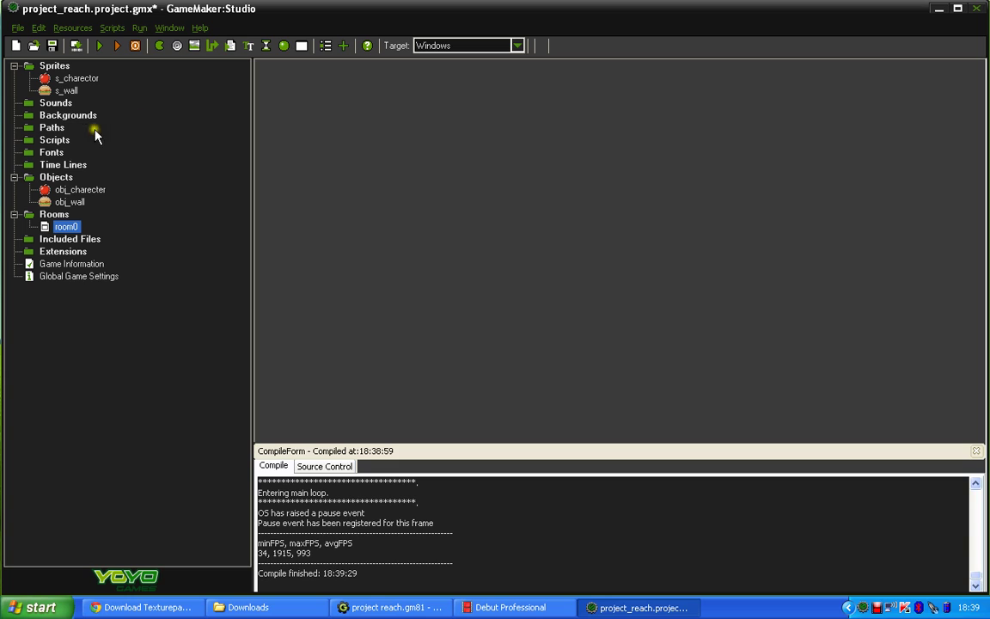
Open obj_charecter and add key release events for <Left> and <Right>, each with a Start moving in a direction action
double_click(77, 190)
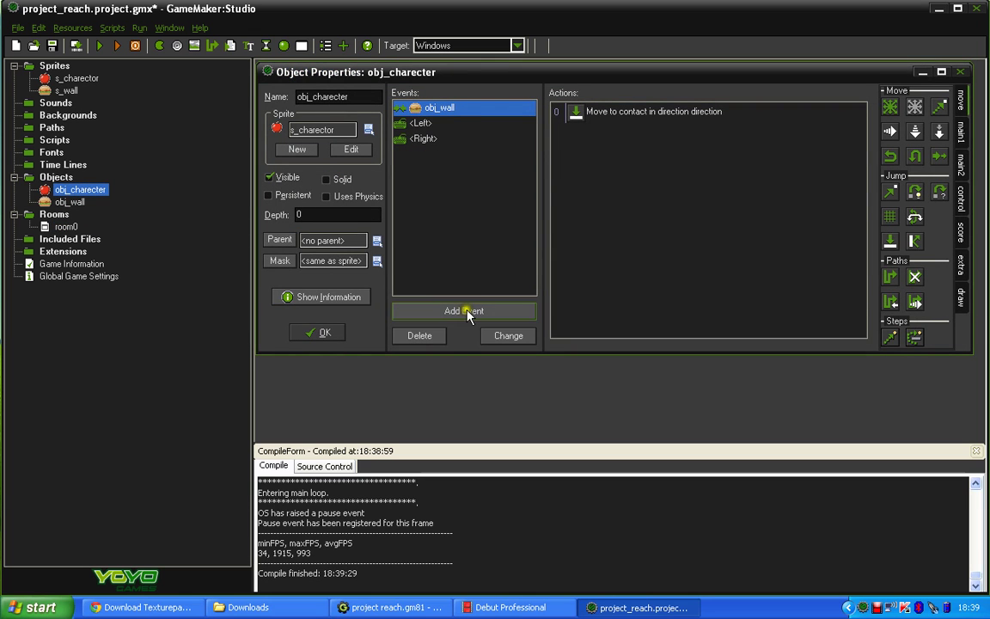
click(467, 311)
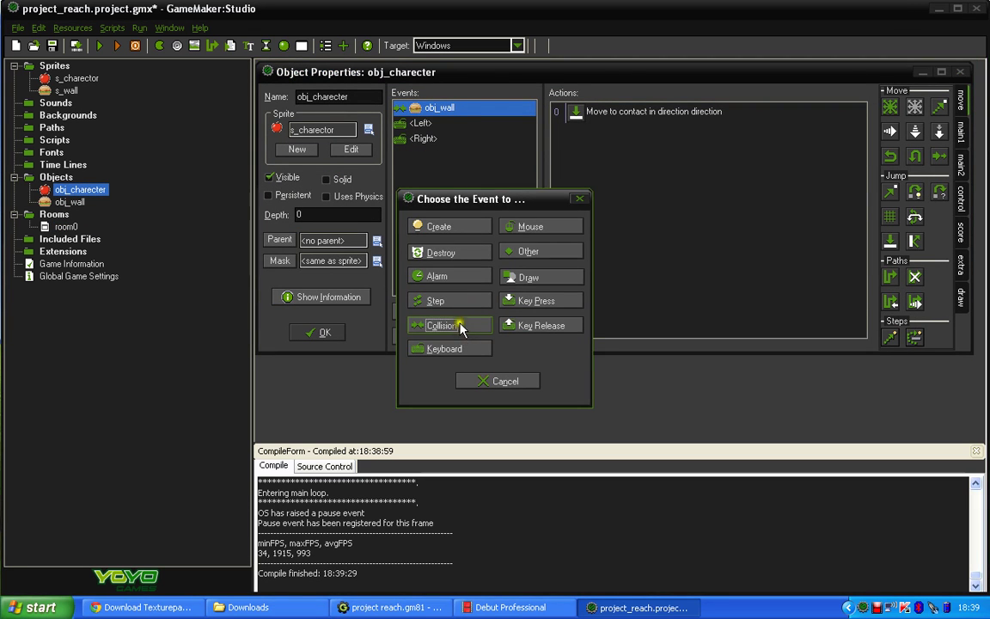
click(515, 328)
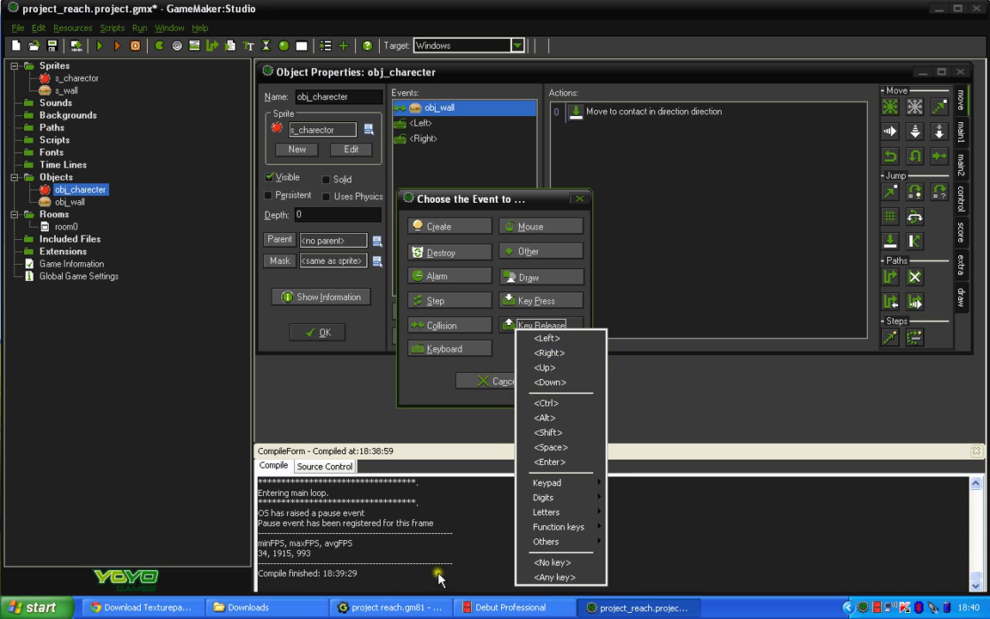
click(507, 609)
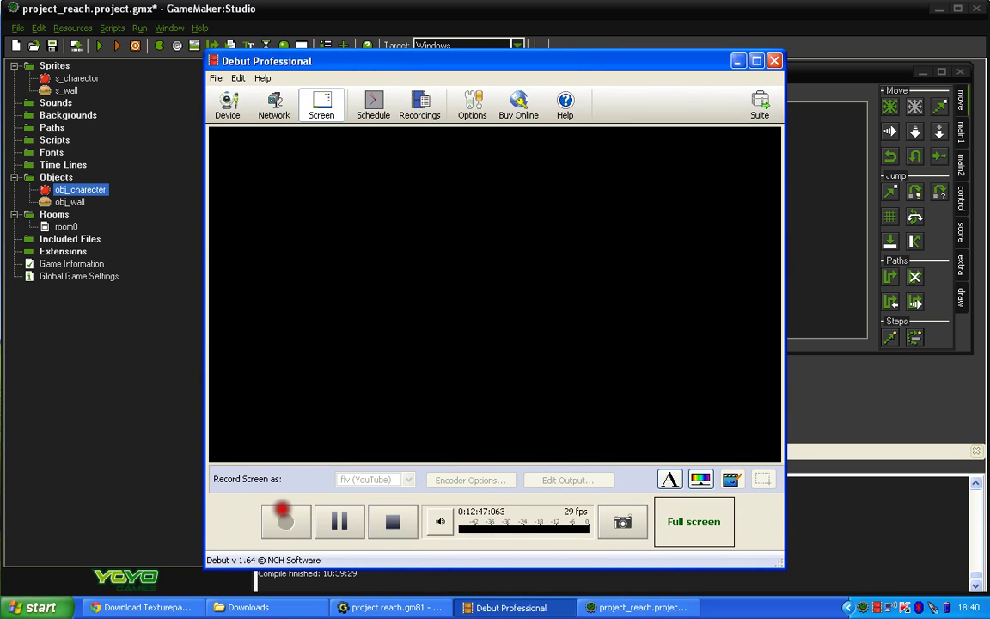
click(737, 61)
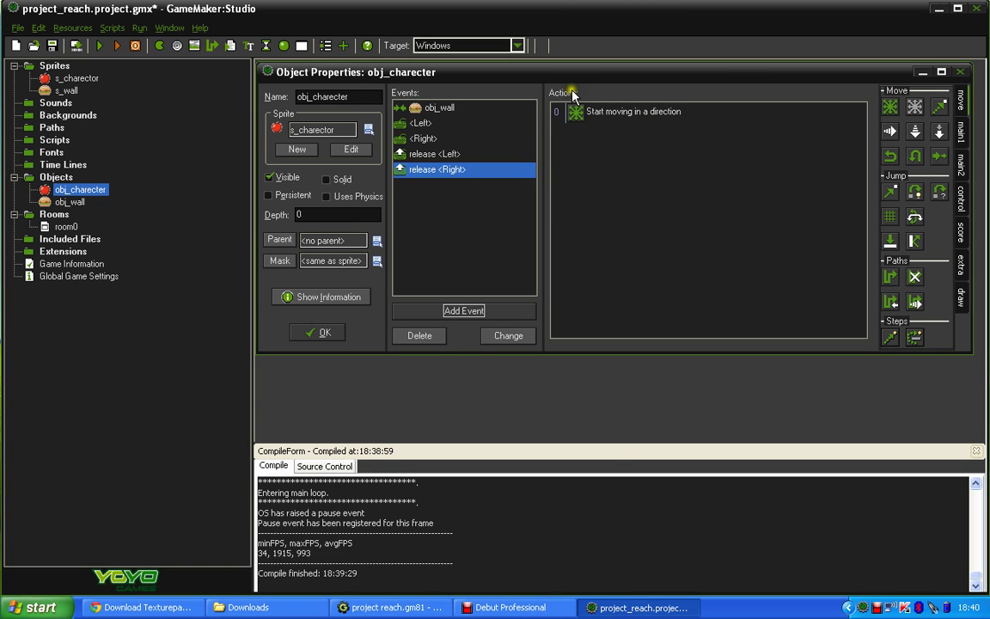
Set the release <Right> event's Move Fixed action to the central stop direction with speed 0, applied to Self
double_click(602, 112)
click(493, 367)
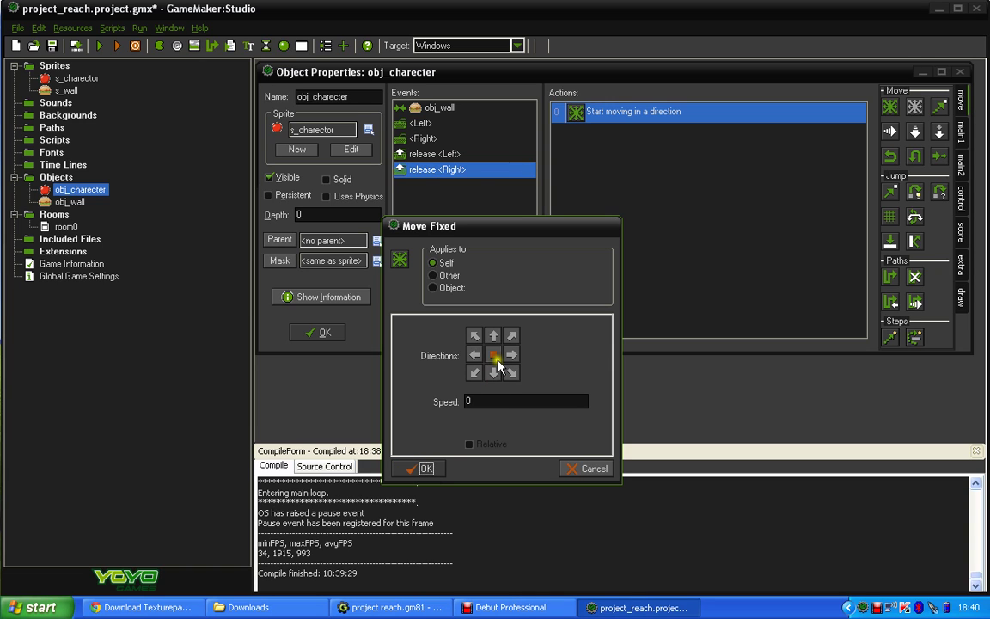
click(418, 468)
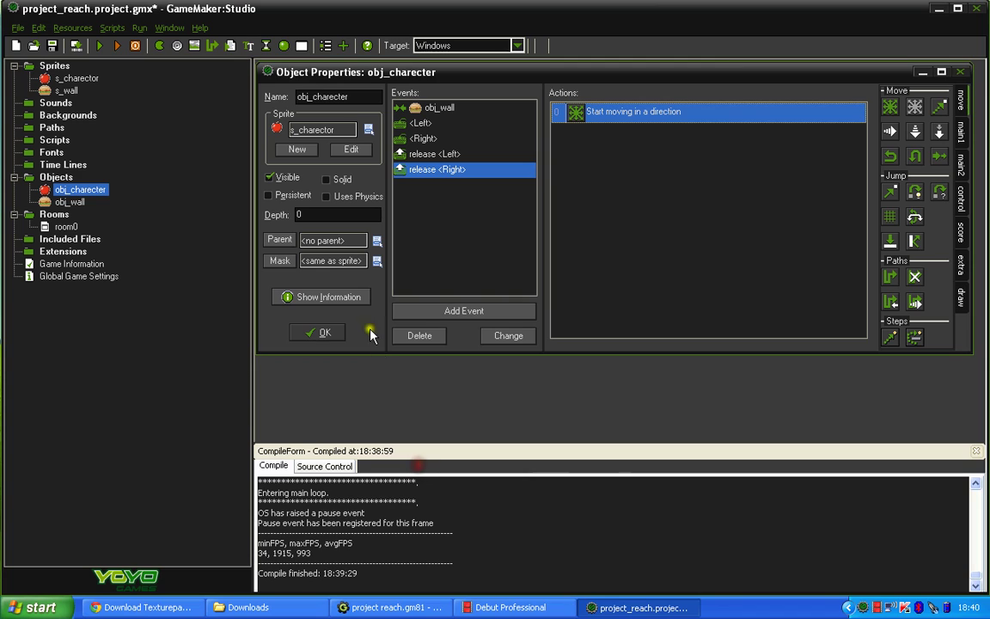
Set the release <Left> event's Move Fixed action to the central stop direction with speed 0, applied to Self
click(450, 154)
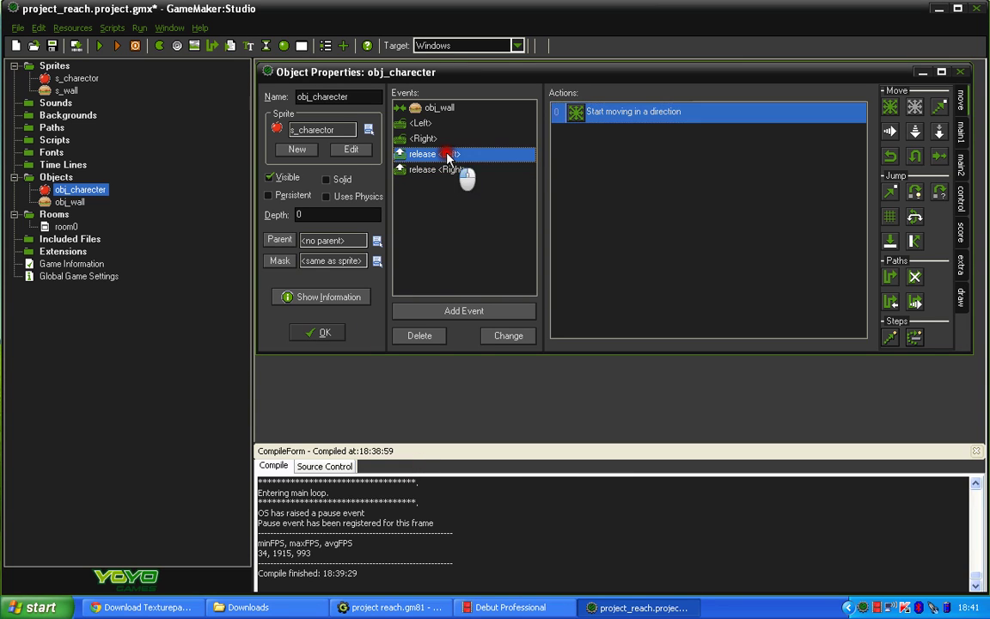
double_click(600, 122)
click(493, 354)
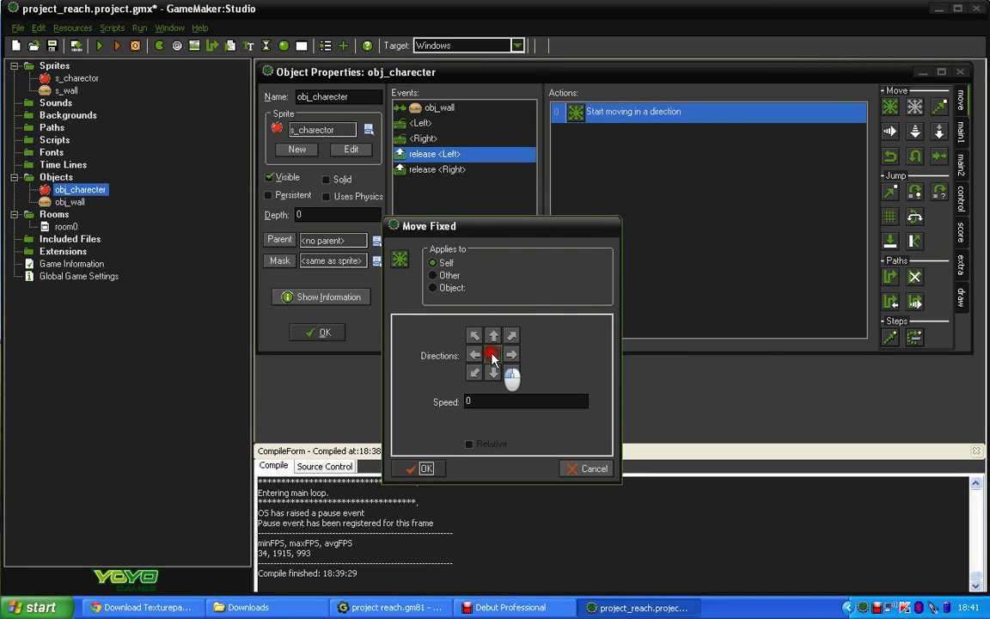
click(425, 468)
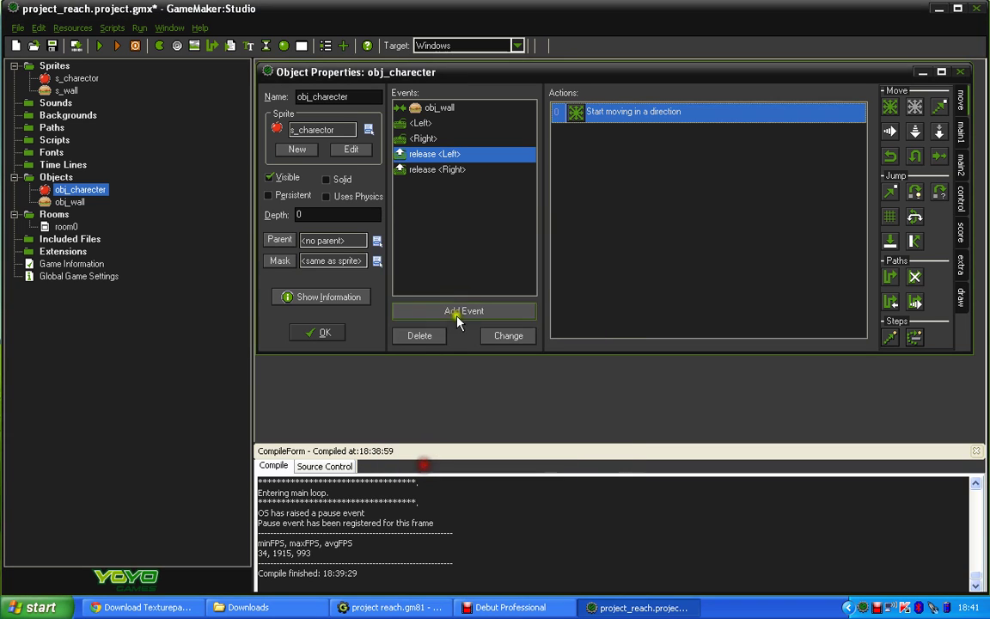
Recheck the stop direction in the release <Right> event's Move Fixed action and accept obj_charecter's properties
click(453, 168)
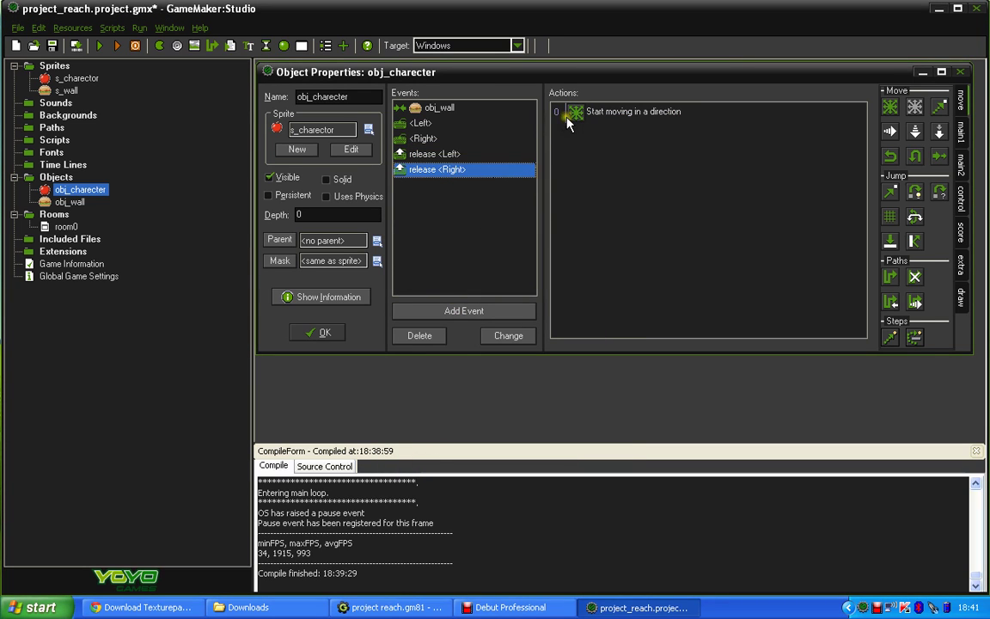
click(567, 120)
double_click(567, 120)
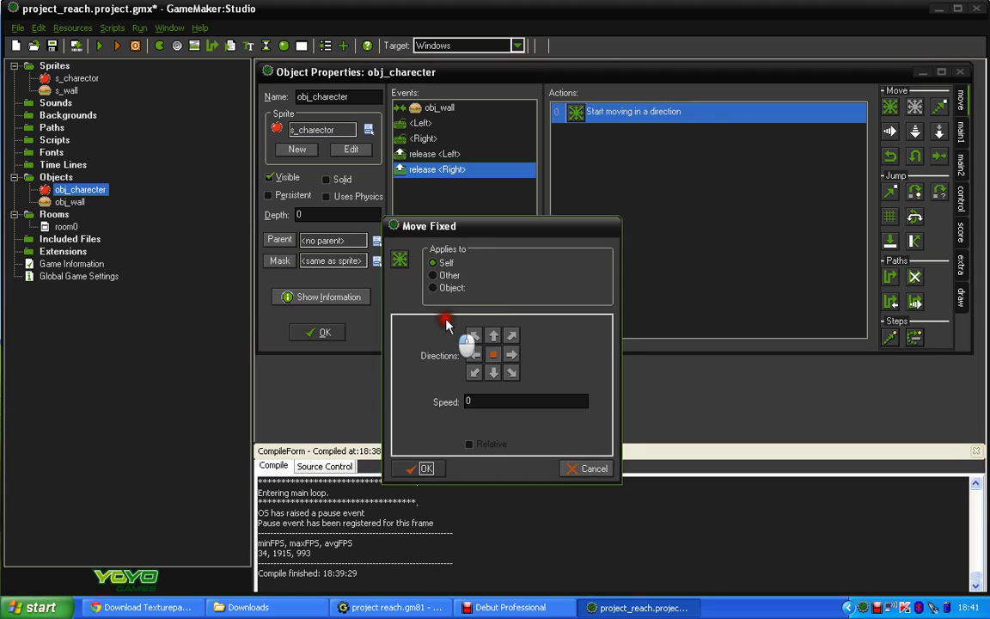
click(423, 468)
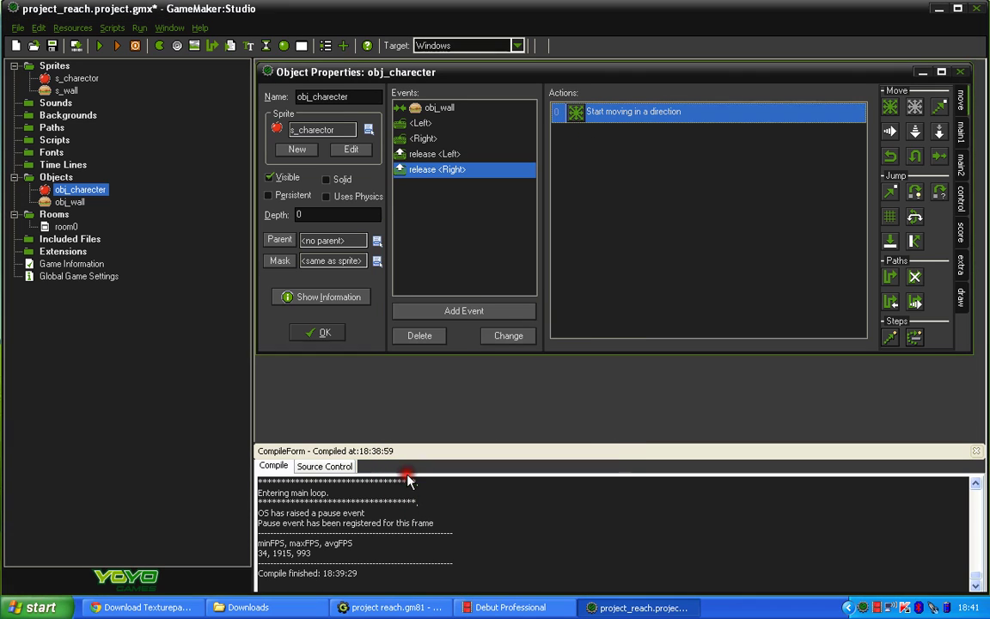
click(324, 332)
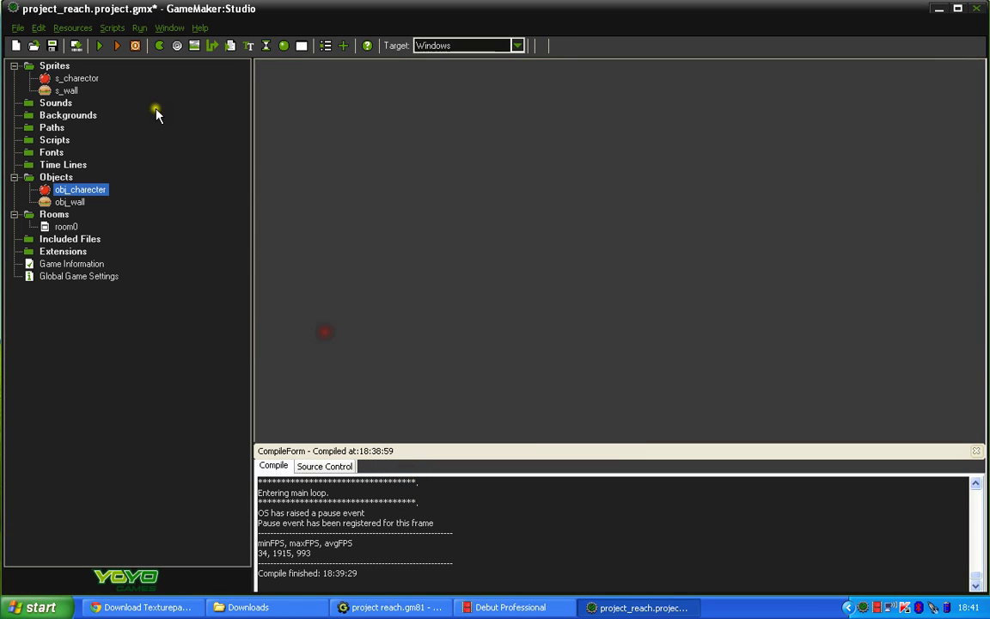
Run the game, test stopping on key release with repeated short left and right movements, and close the game
click(101, 46)
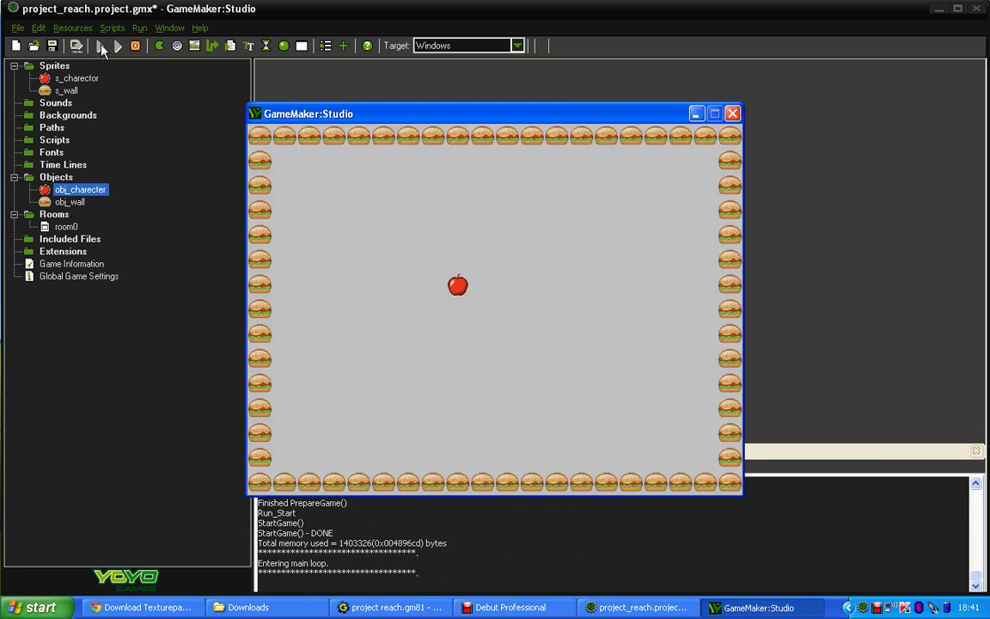
key(Right)
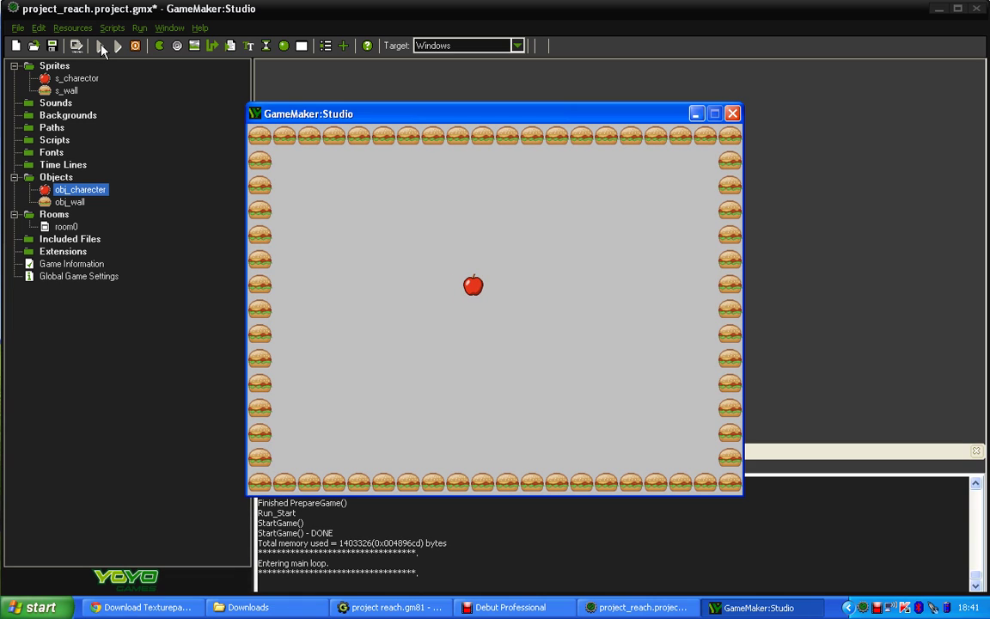
key(Right)
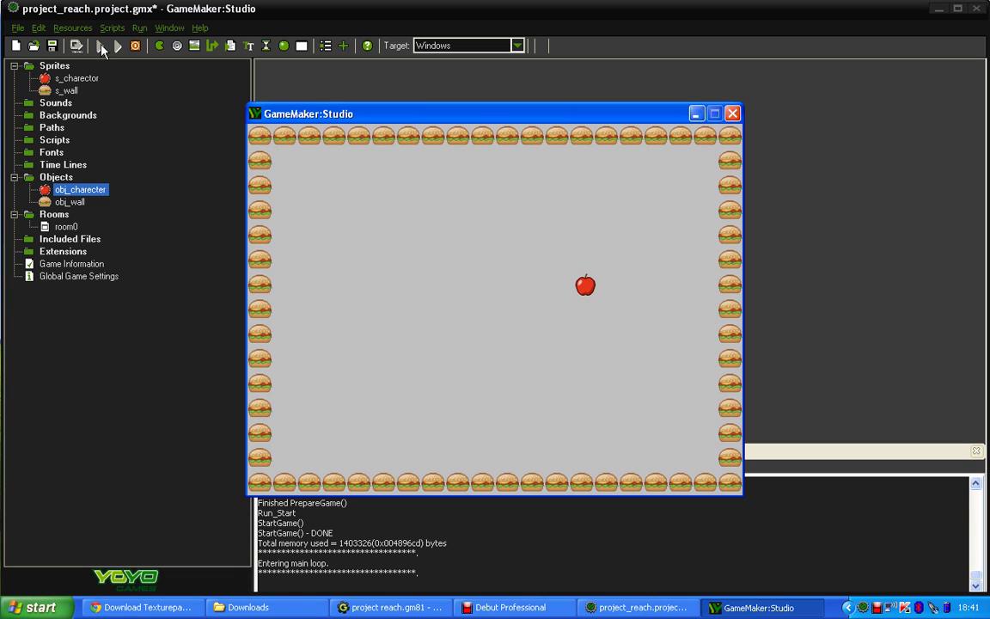
key(Left)
key(Left)
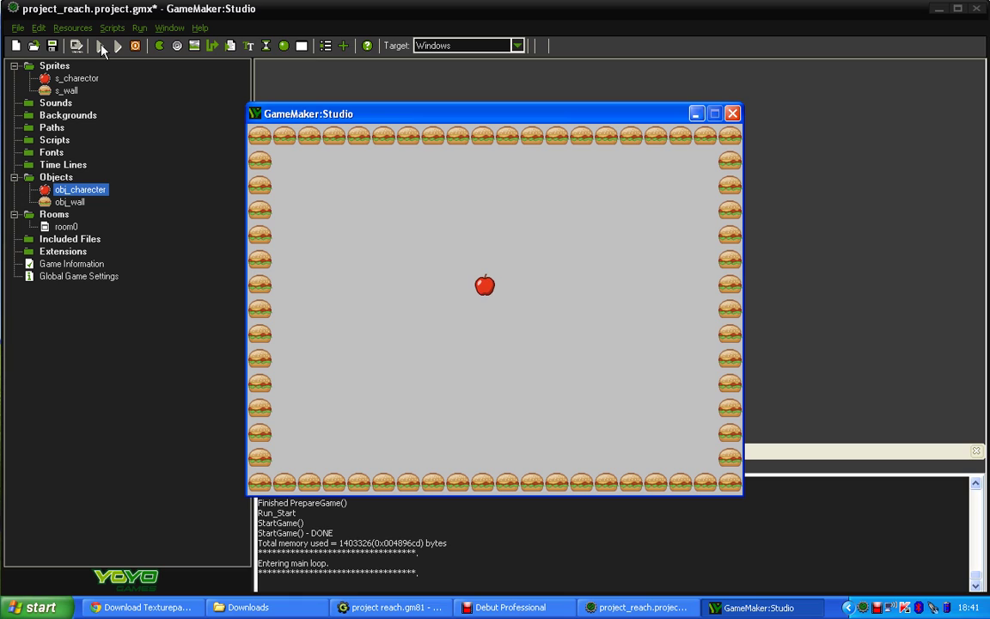
key(Left)
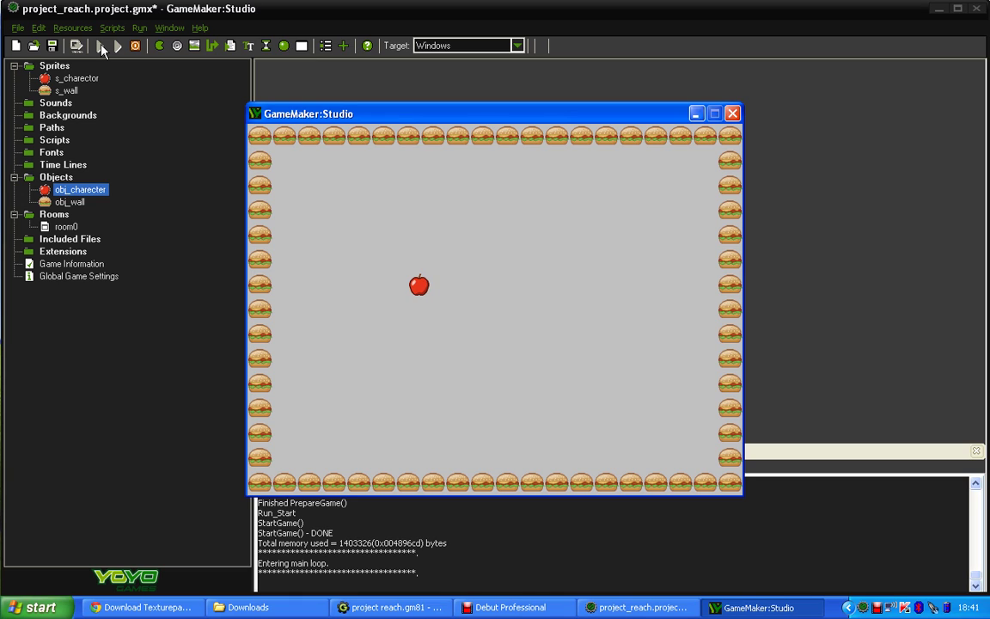
key(Left)
key(Right)
key(Left)
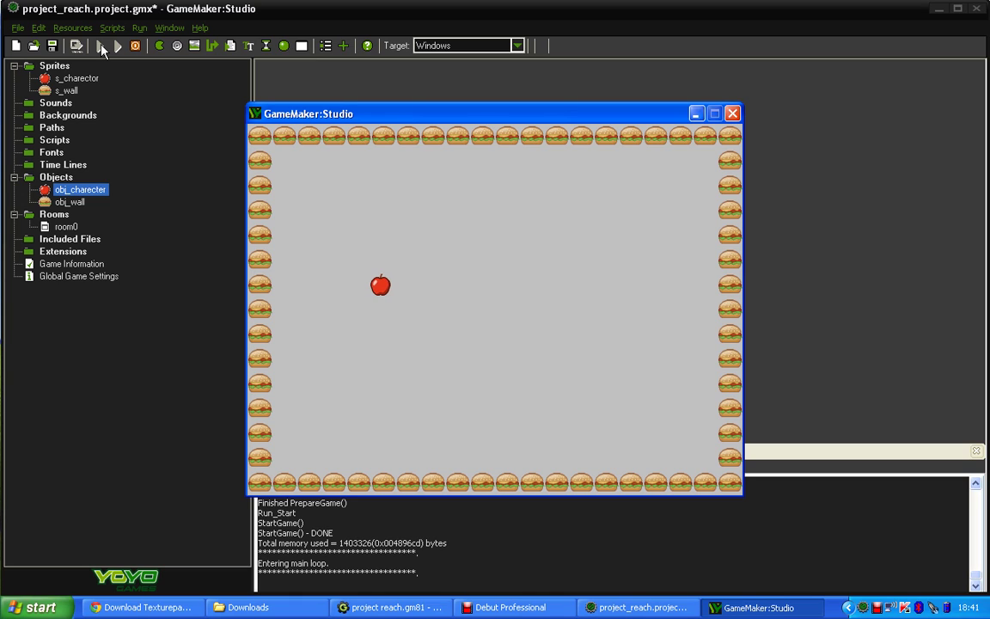
key(Left)
key(Left)
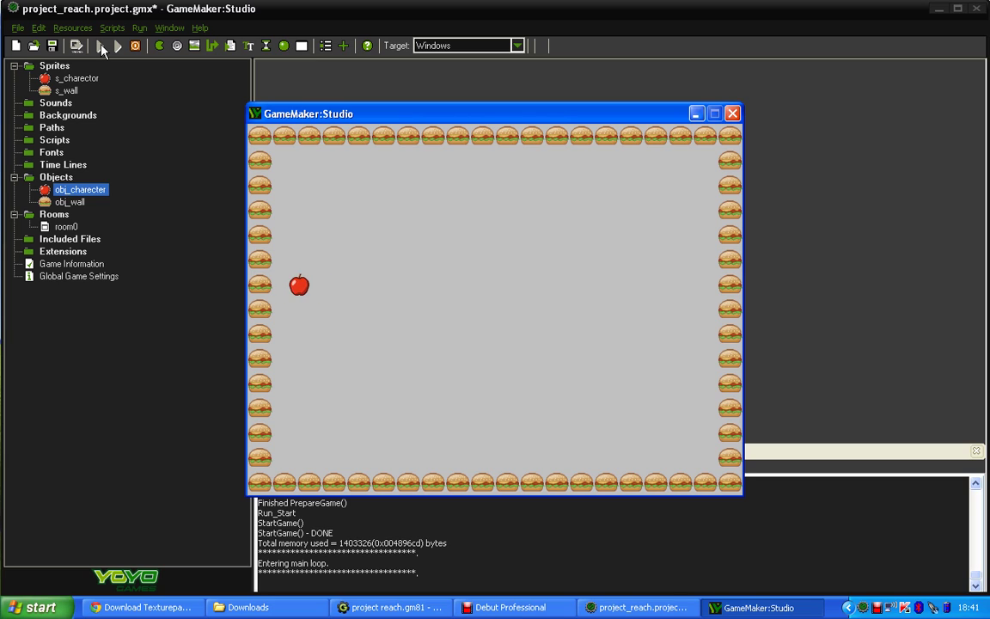
key(Right)
key(Left)
key(Right)
key(Left)
key(Left)
key(Right)
key(Right)
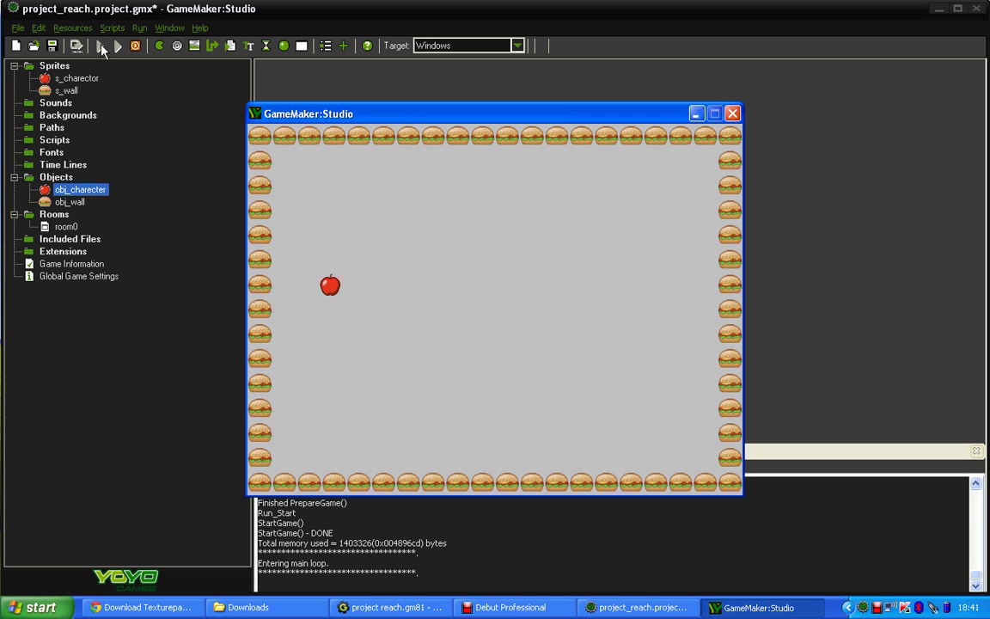
key(Left)
key(Right)
key(Left)
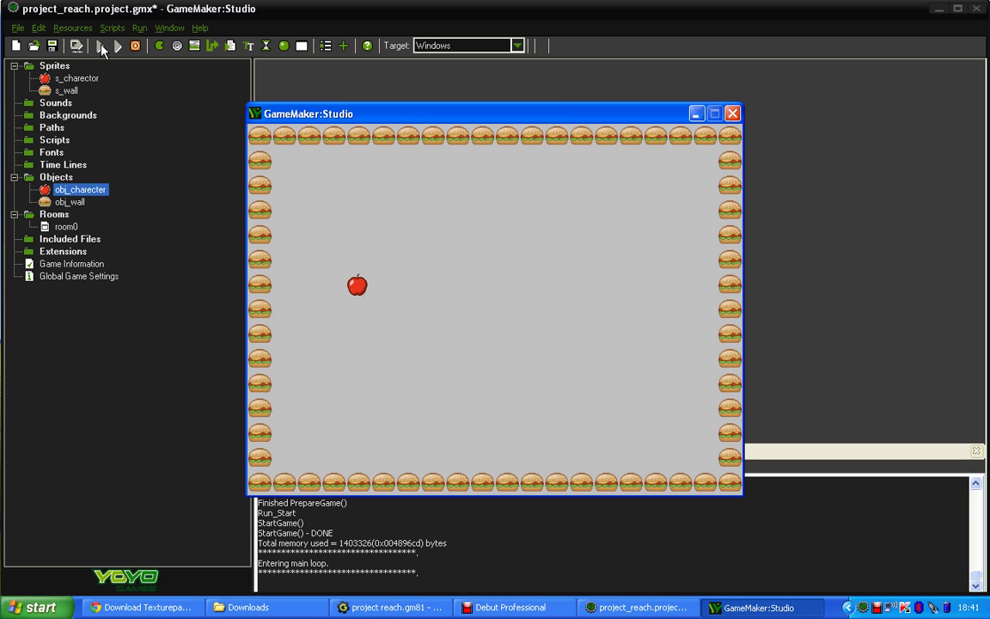
key(Right)
key(Right)
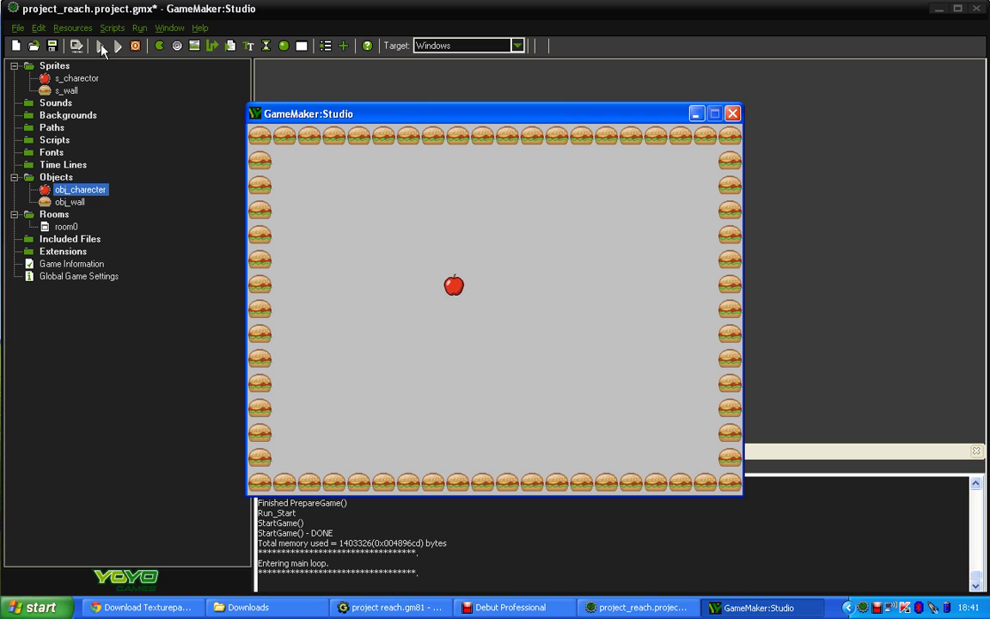
key(Left)
key(Right)
key(Right)
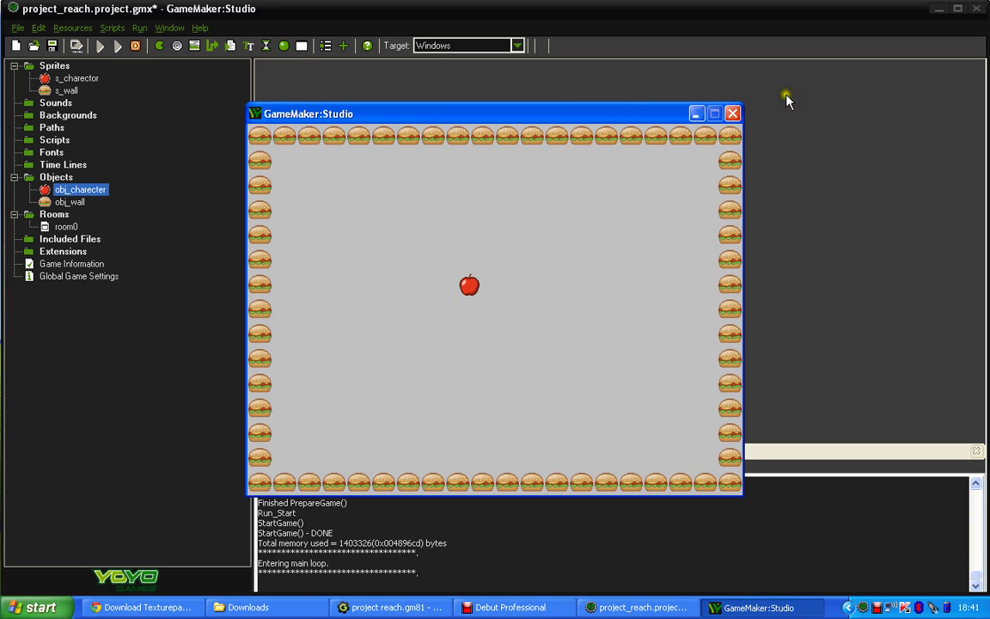
click(733, 114)
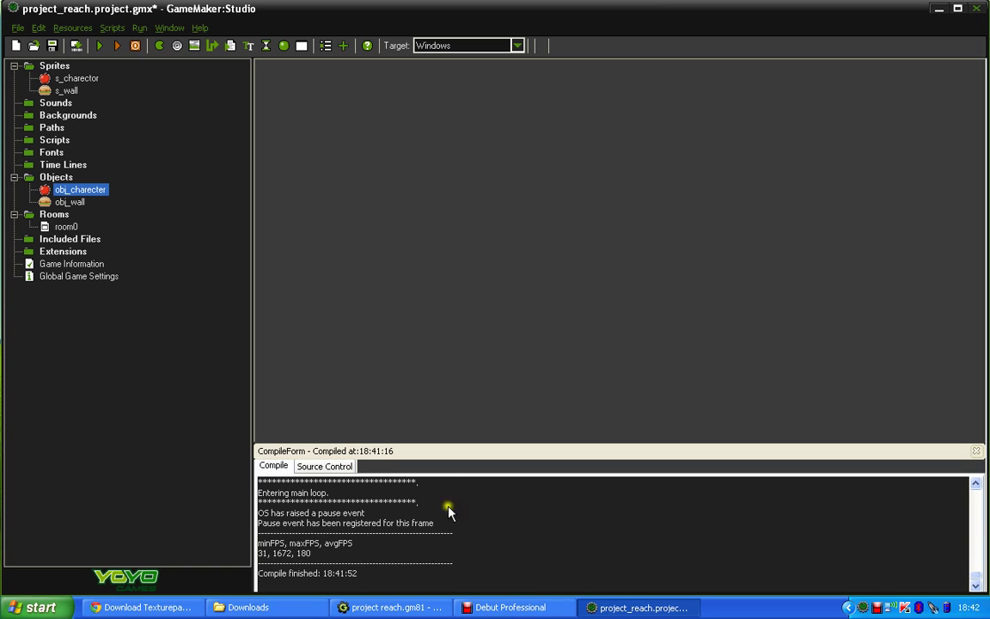
click(492, 608)
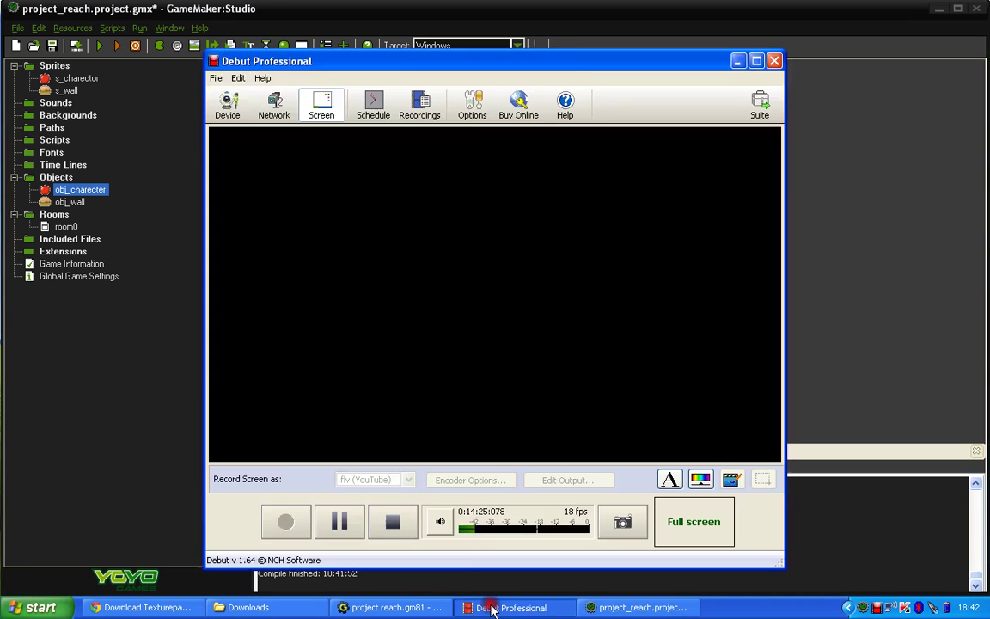